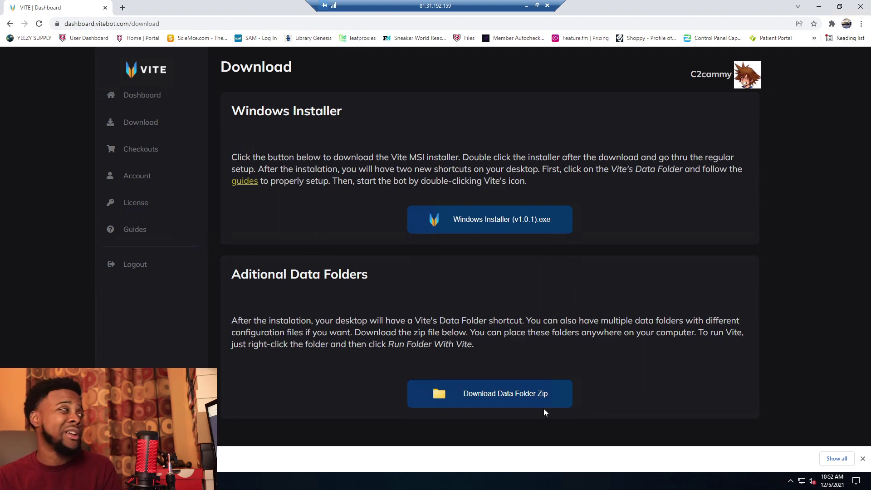
Look through the checkout history and the account details in the Vite dashboard
left_click(135, 151)
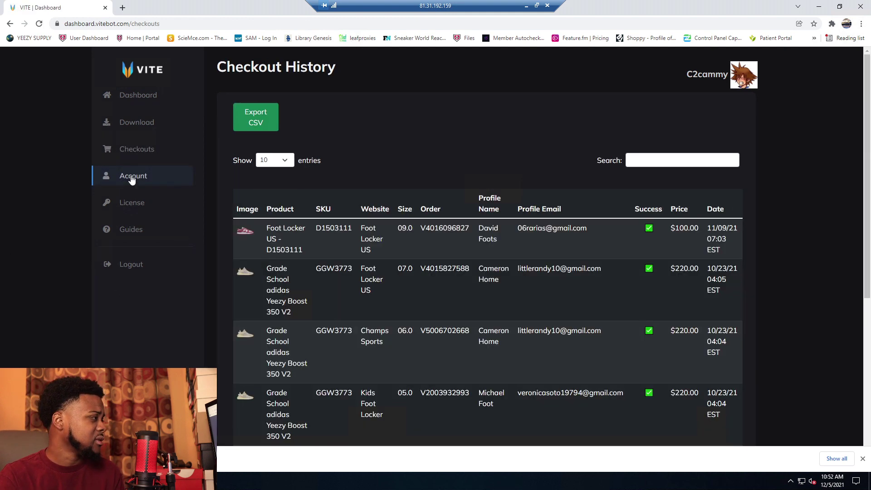
scroll(468, 287, "down", 10)
scroll(272, 318, "up", 10)
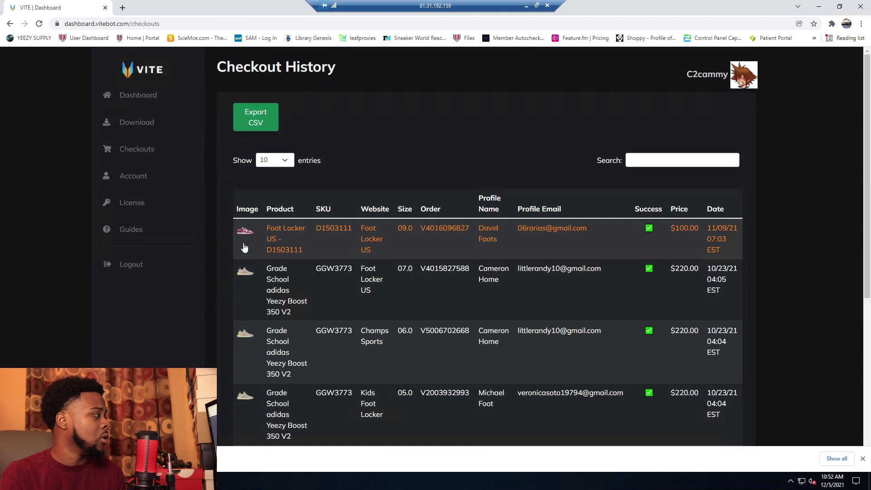
left_click(155, 181)
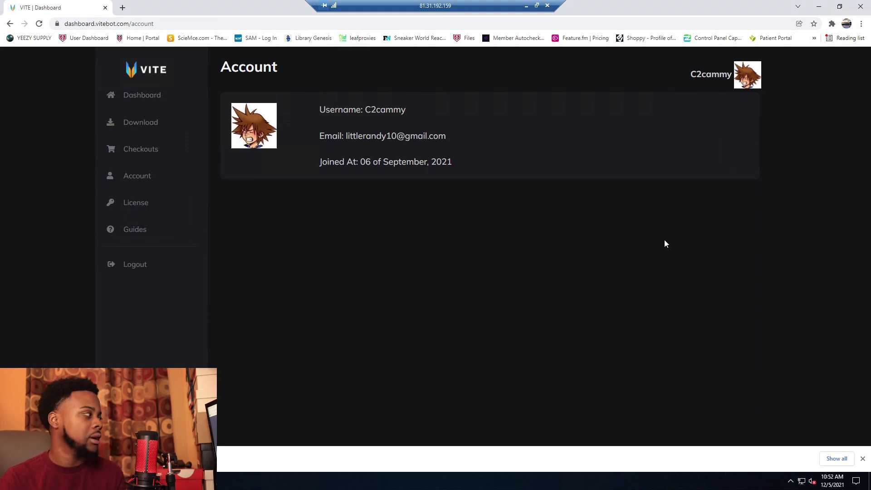
Open the license details and copy the Vite license key
left_click(136, 204)
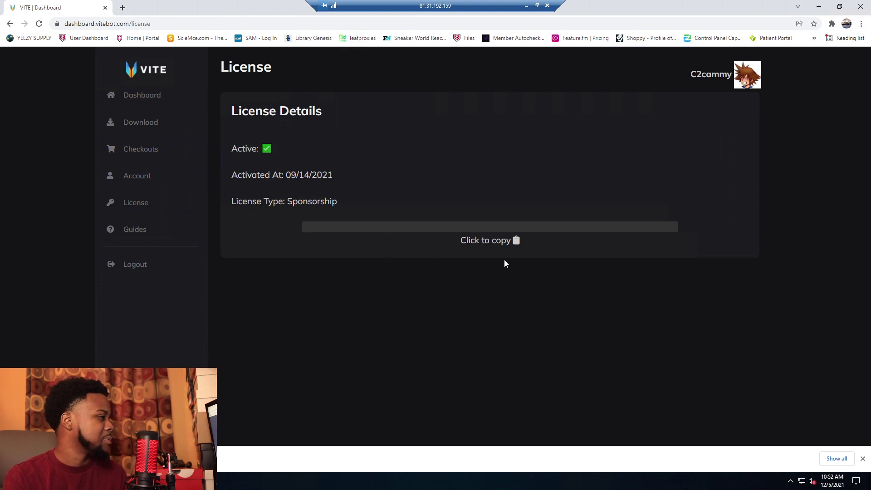
left_click(517, 240)
left_click(518, 241)
left_click(518, 241)
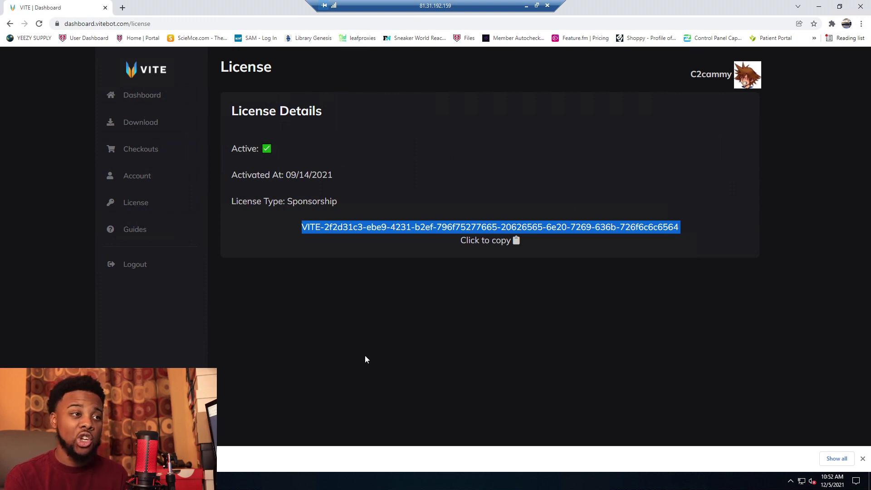
Open the Vite guides and look through the setup pages for config, profiles and proxies, ending on Setup Basics
left_click(136, 230)
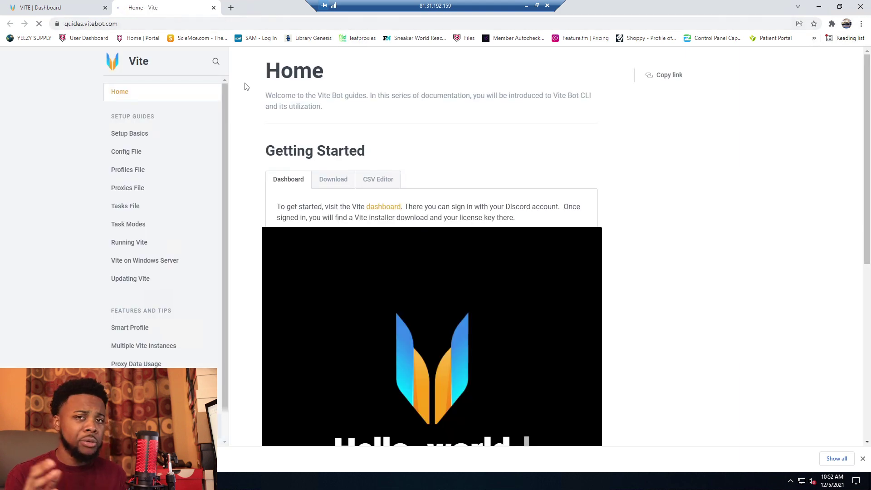
left_click(162, 139)
left_click(162, 156)
left_click(162, 173)
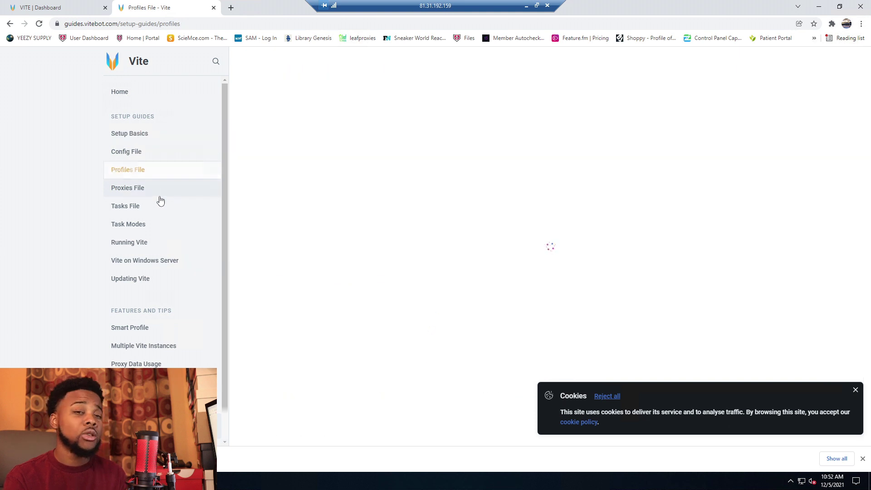
left_click(160, 196)
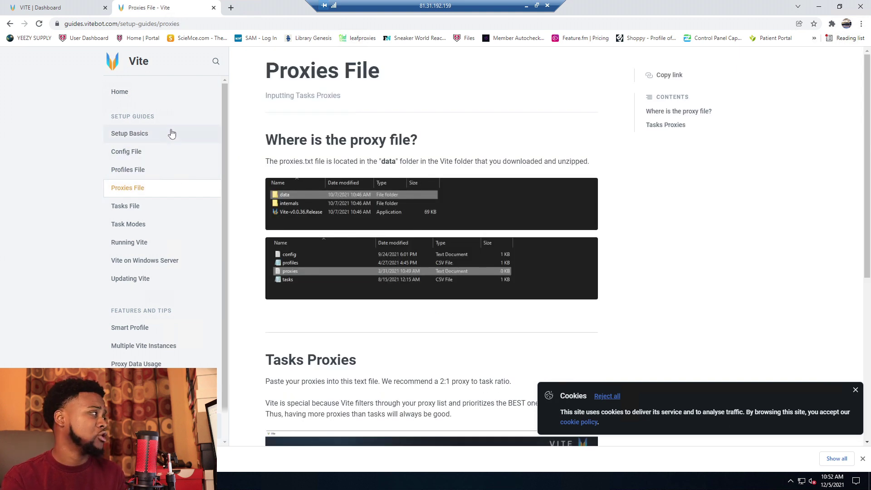
left_click(172, 132)
Return to the dashboard's license details and copy the license key again
left_click(43, 9)
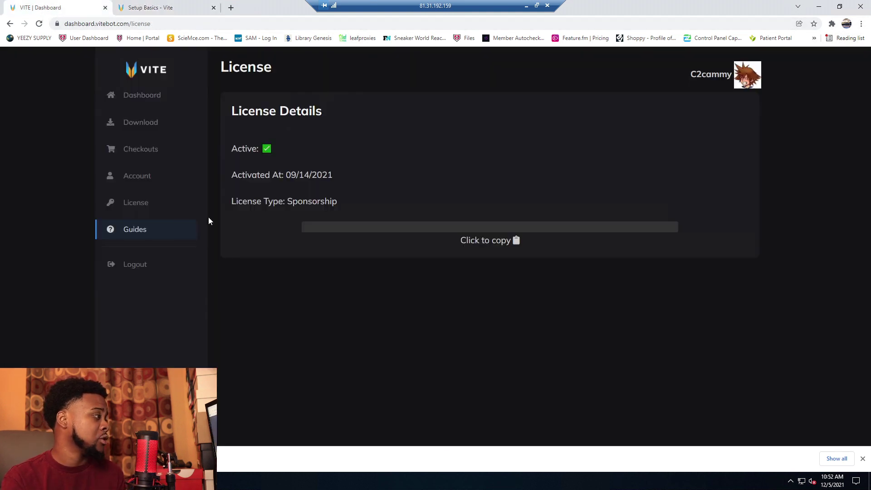
left_click(516, 240)
key("ctrl+c")
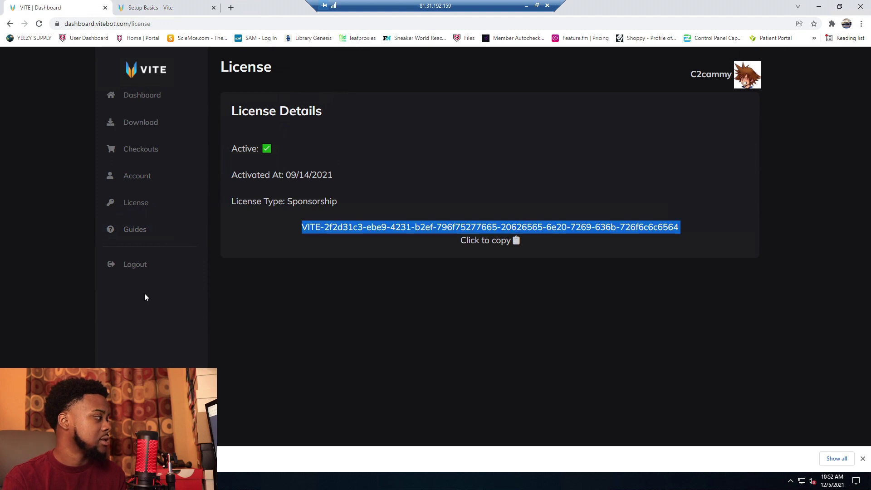
Switch to the SmartScreen warning and allow the Vite-Start.msi installer to run anyway
key("alt+Tab")
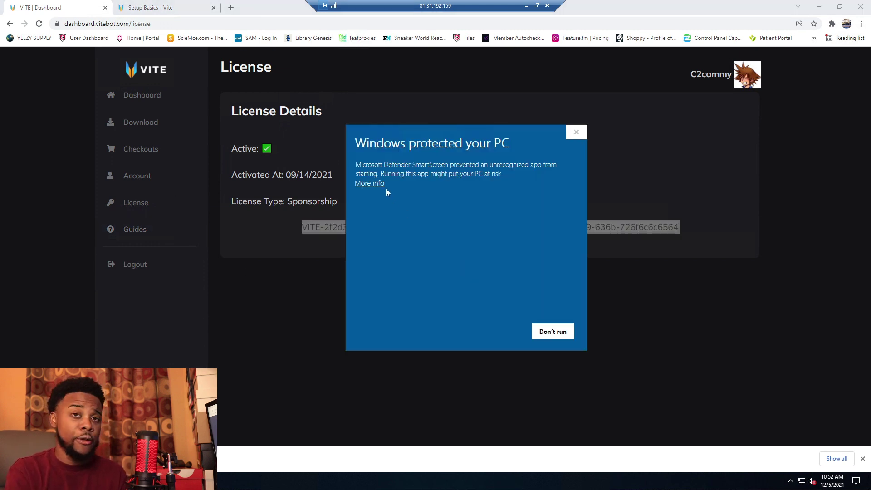
left_click(381, 184)
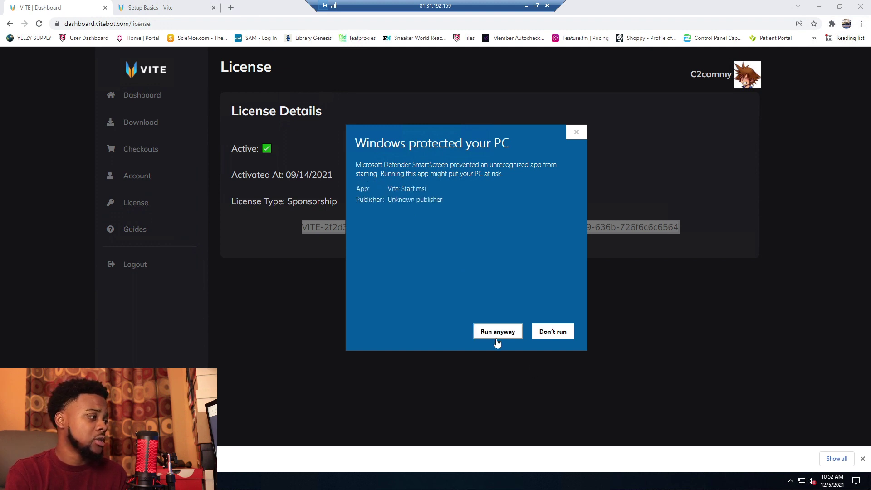
left_click(497, 339)
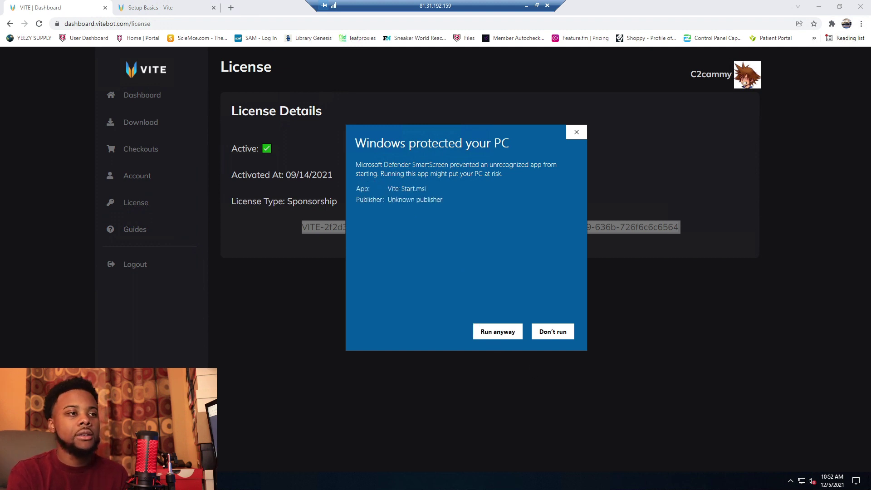
left_click(498, 331)
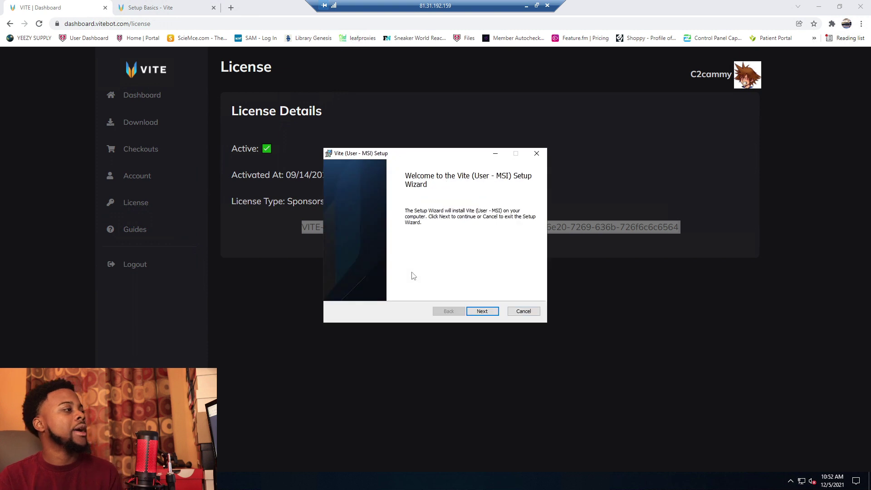
Install Vite with the default features and location, reducing the browser window meanwhile, and finish the setup wizard
left_click(484, 312)
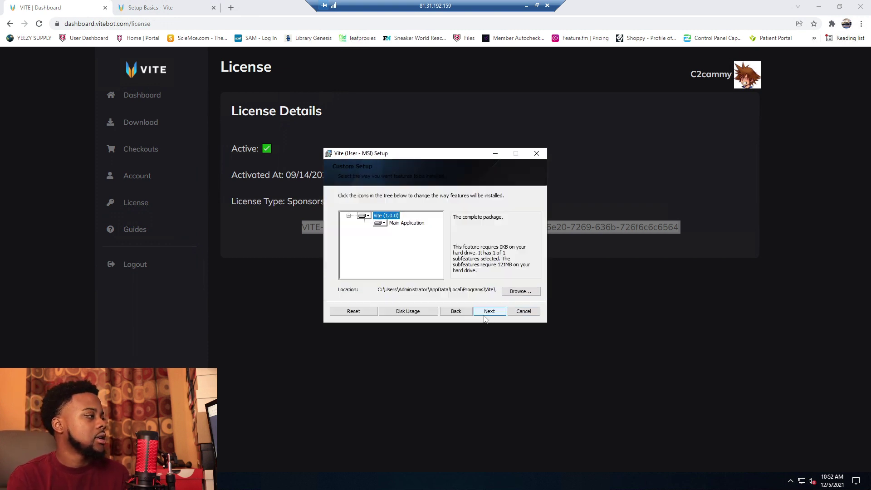
left_click(485, 315)
left_click(484, 314)
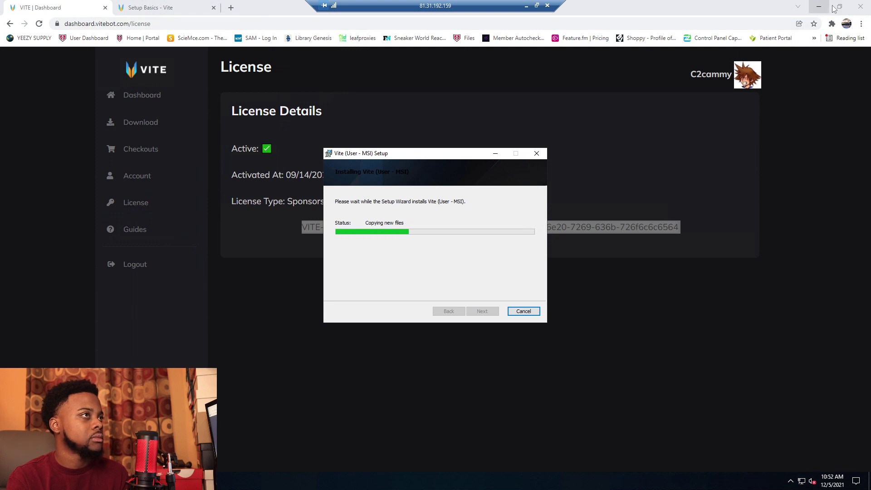
left_click(835, 8)
left_click_drag(527, 68, 280, 60)
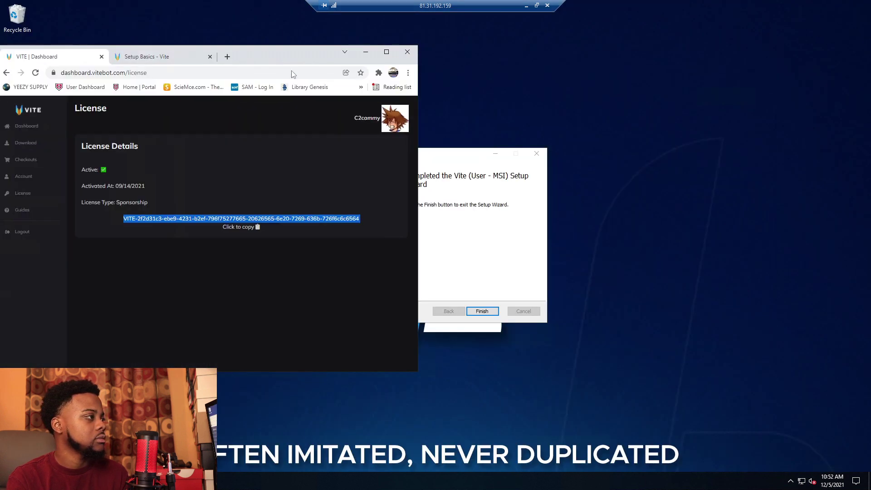
left_click(481, 254)
left_click(482, 311)
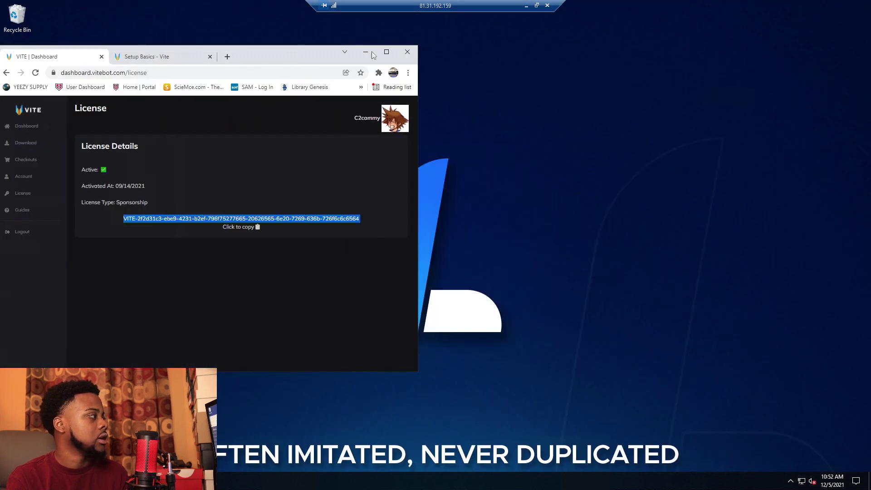
Open Vite's Data Folder from the desktop and arrange it side by side with the browser window
left_click_drag(306, 55, 595, 54)
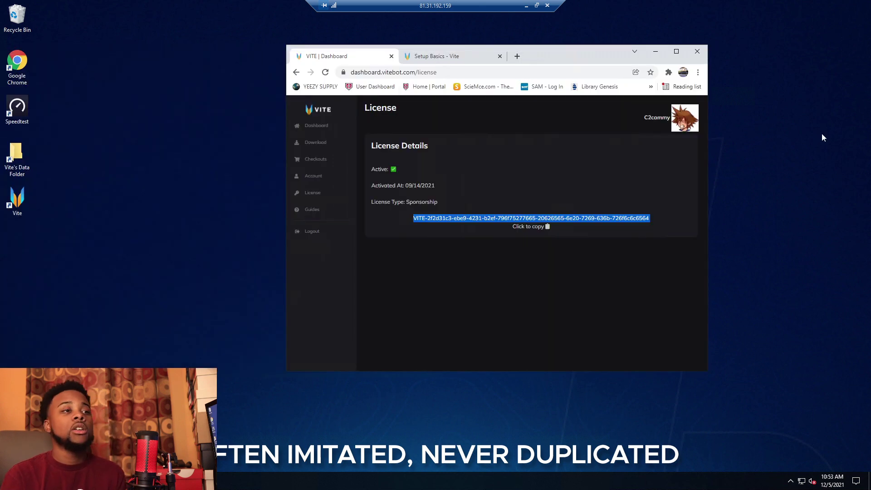
double_click(16, 154)
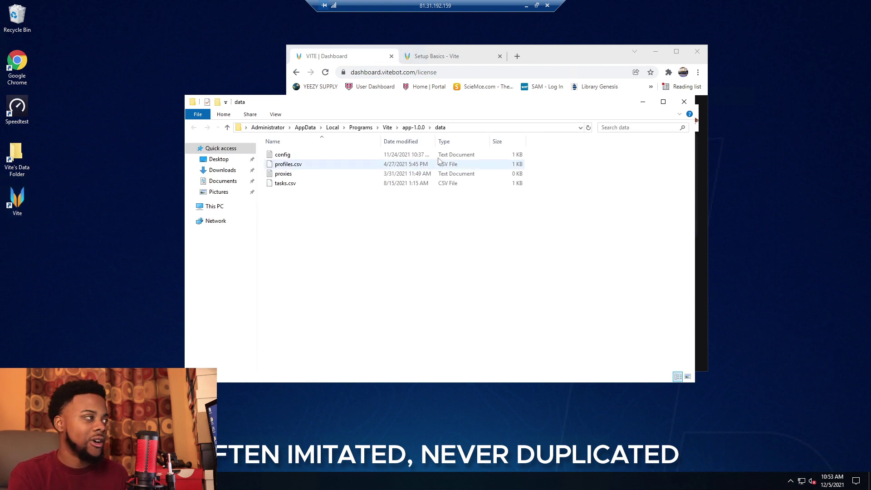
left_click_drag(386, 106, 246, 71)
left_click_drag(558, 51, 633, 41)
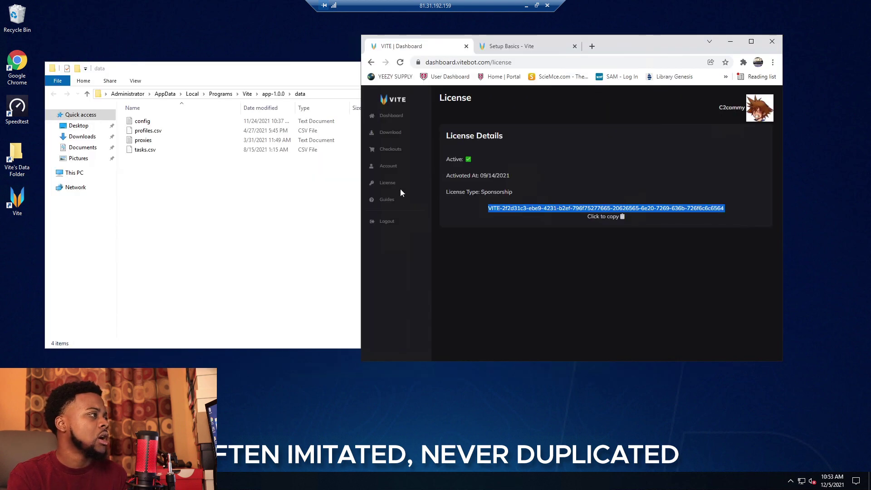
Read the Setup Basics guide, dismiss the cookie notice and open the Config File guide
left_click(511, 46)
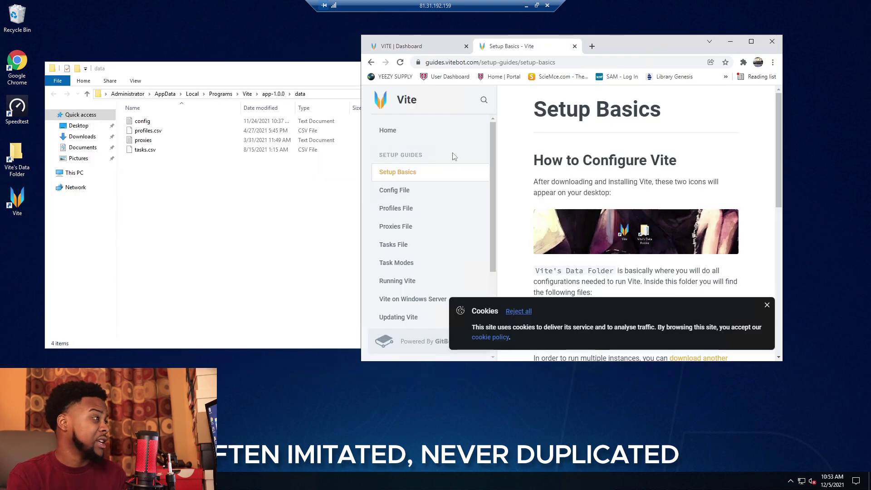
scroll(635, 227, "down", 4)
left_click(767, 305)
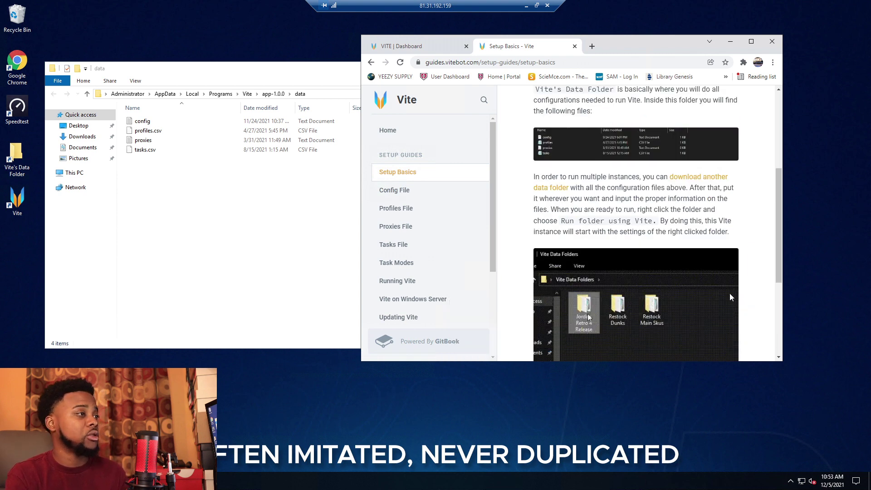
scroll(732, 298, "down", 4)
left_click(426, 191)
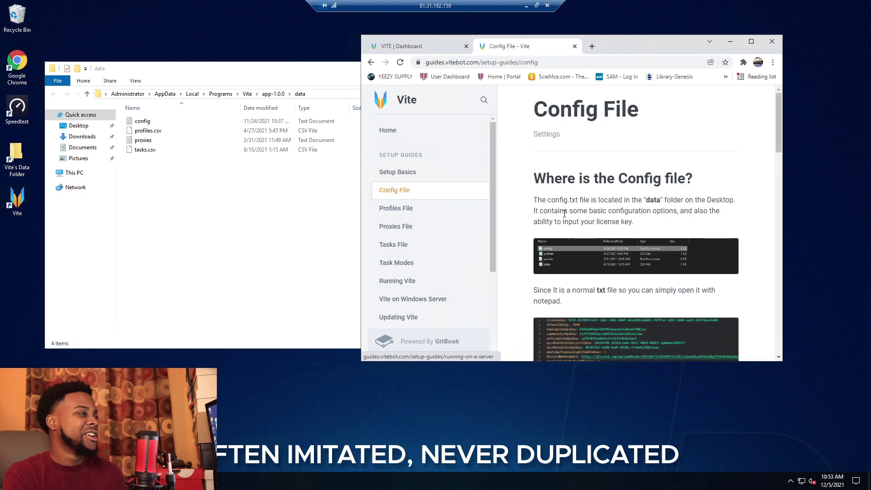
Open the config file in Notepad and replace the licenseKey placeholder with the license key copied from the dashboard
double_click(143, 121)
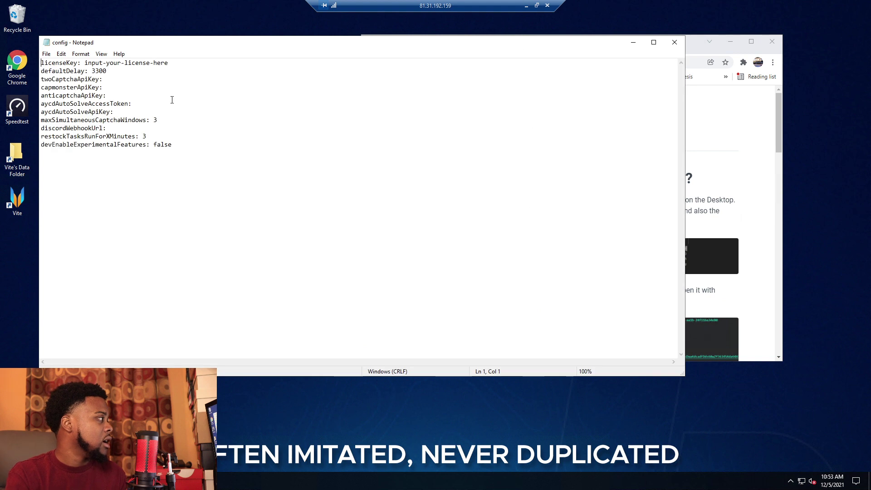
left_click_drag(348, 50, 414, 54)
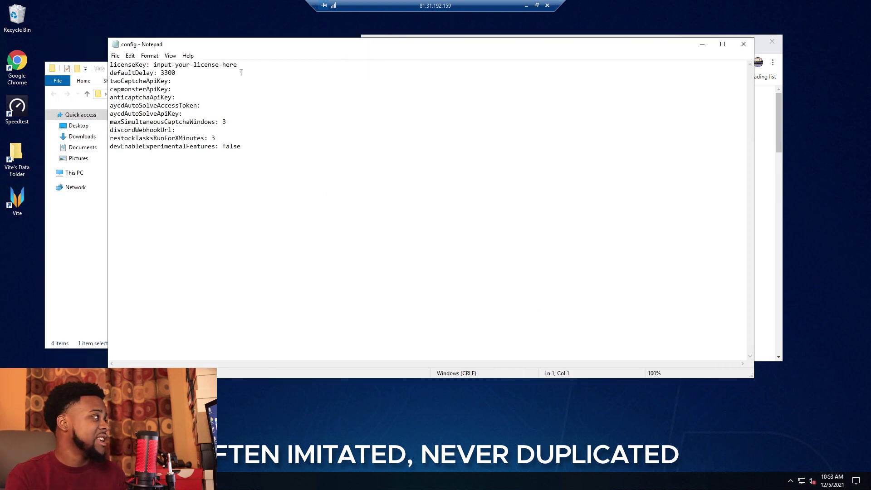
left_click(769, 245)
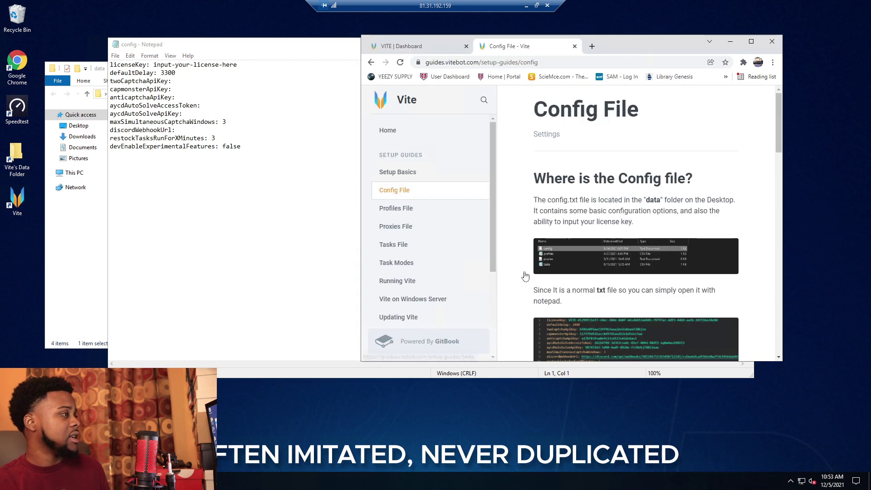
left_click(406, 45)
left_click(623, 218)
left_click_drag(256, 67, 154, 65)
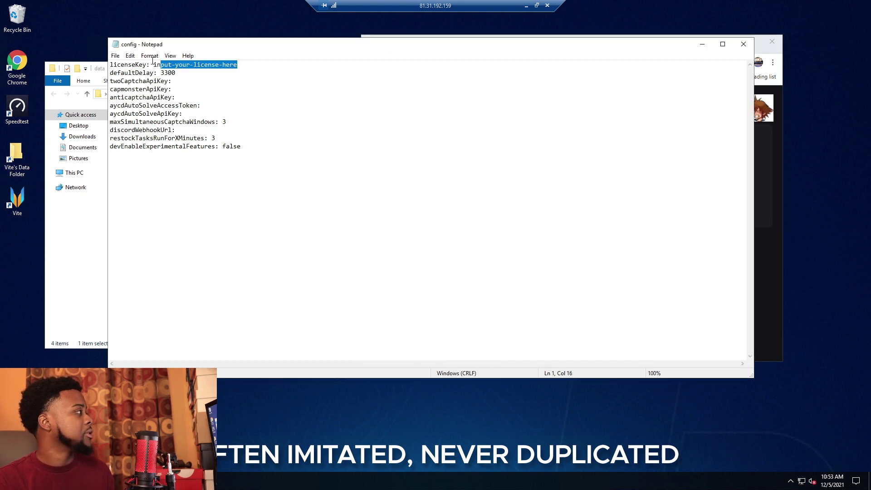
type("V")
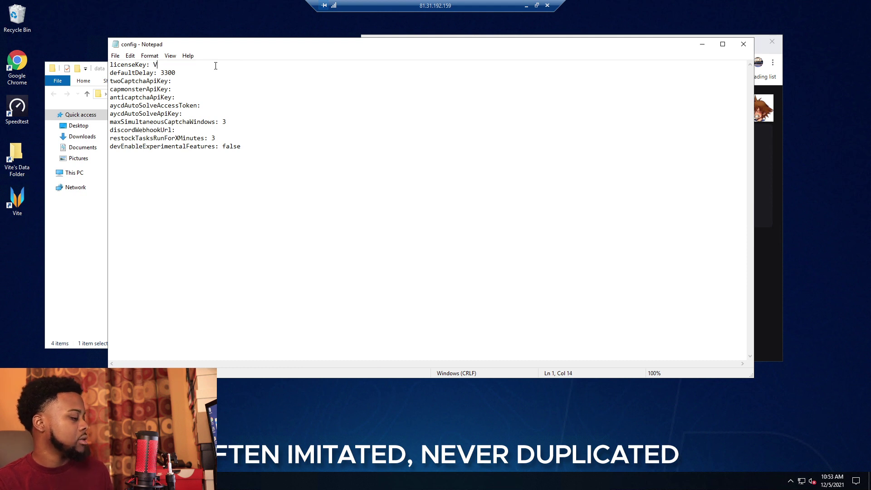
key("BackSpace")
key("ctrl+v")
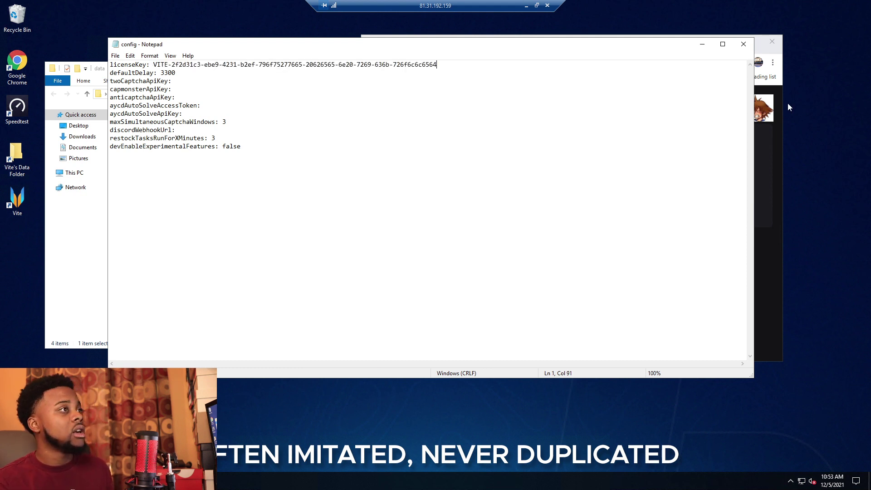
Read the Config File guide's License Key and Delays sections and enlarge the example config image
left_click(775, 143)
left_click(535, 41)
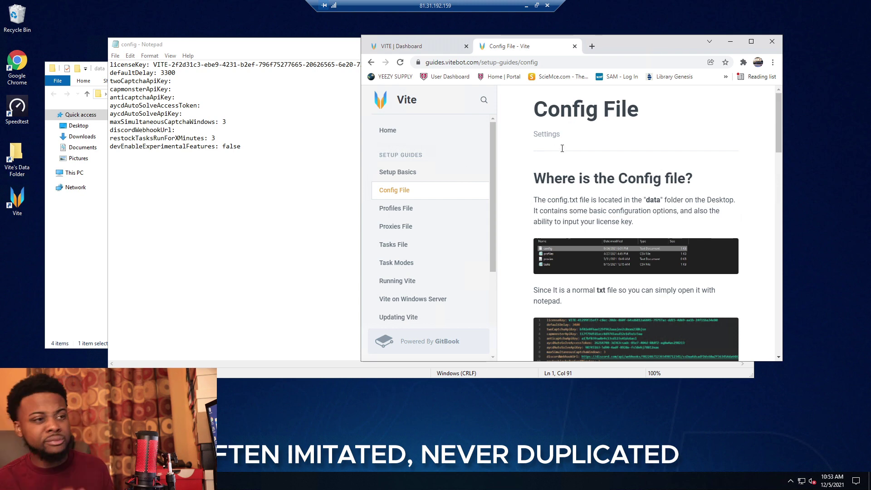
scroll(580, 208, "down", 4)
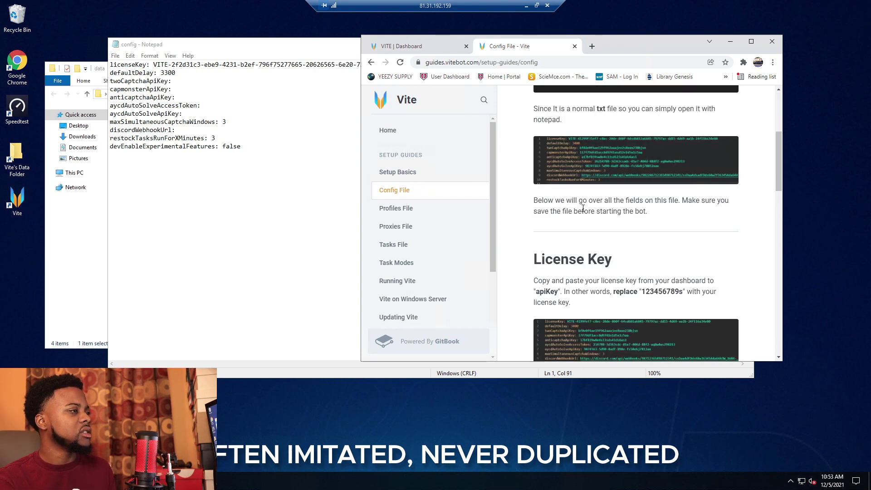
scroll(581, 208, "down", 4)
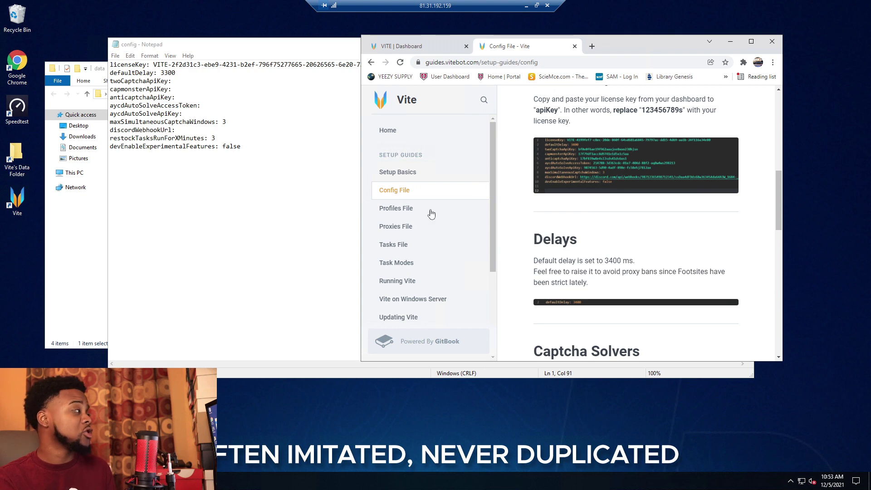
double_click(582, 161)
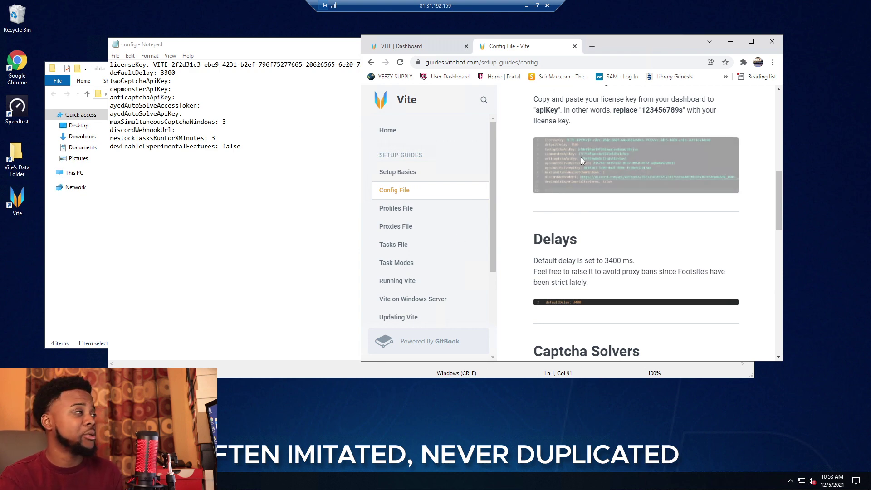
left_click(582, 161)
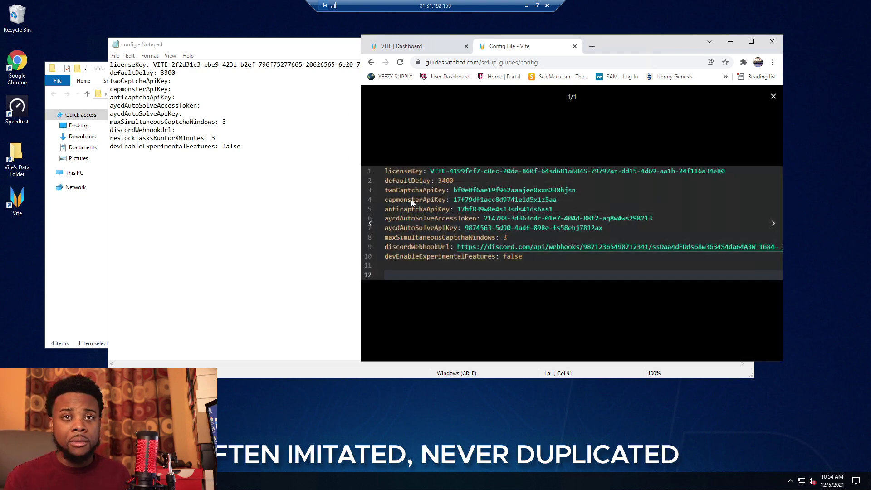
Set defaultDelay to 4000 in the config file and compare the remaining fields with the guide's example image
left_click_drag(176, 73, 160, 73)
type("4000")
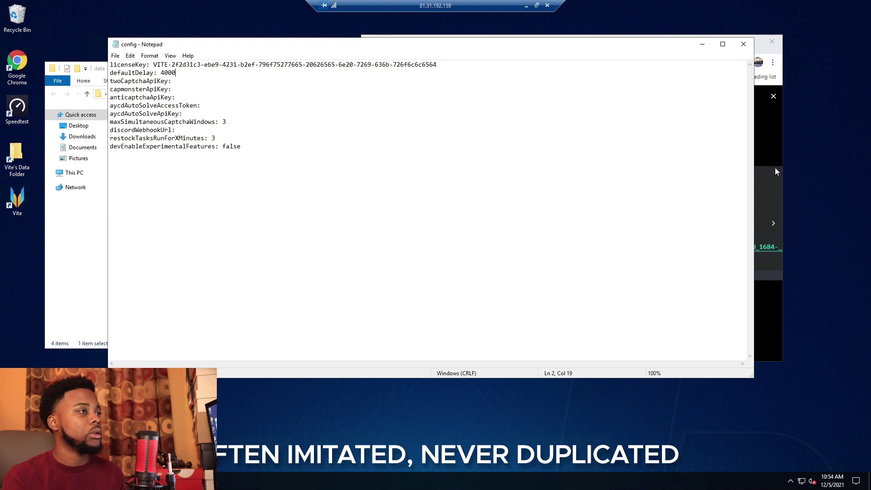
left_click(776, 171)
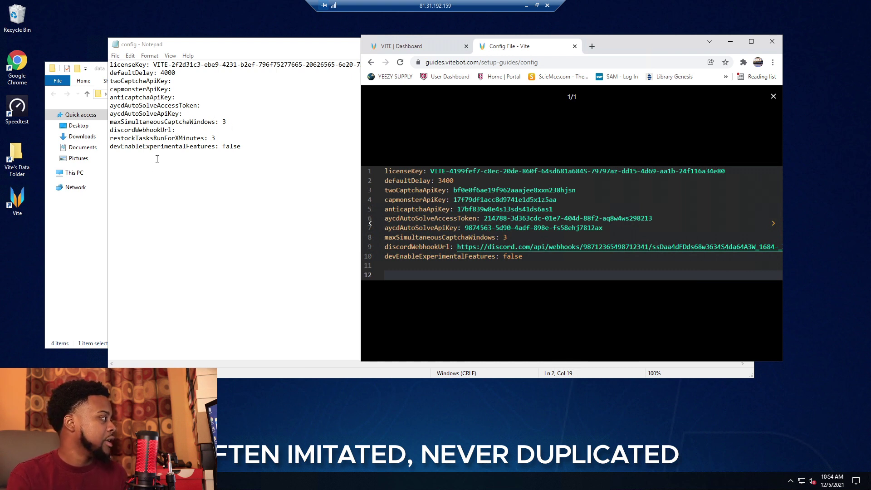
left_click(186, 131)
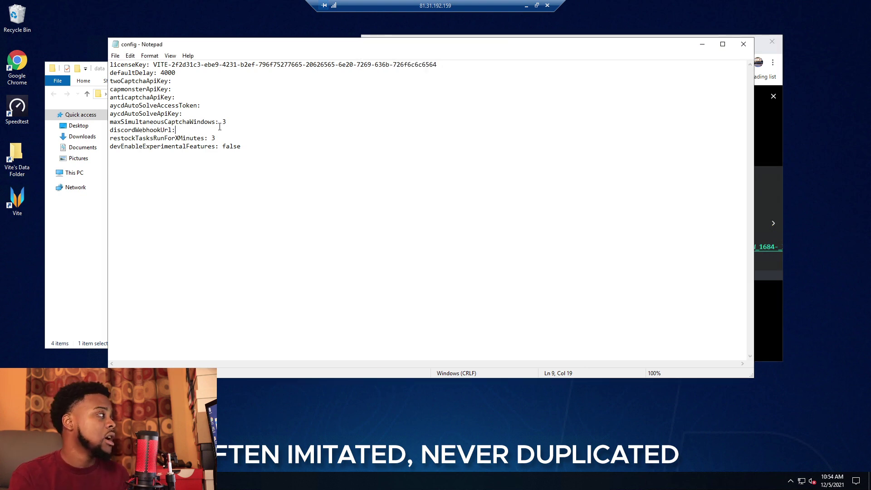
left_click(775, 135)
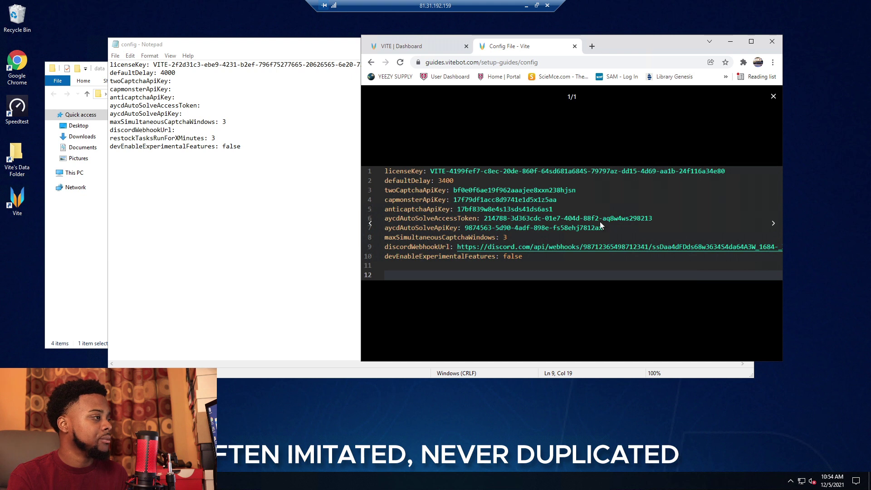
Review the restockTasksRunForXMinutes and devEnableExperimentalFeatures lines, and close the config file with its changes saved
left_click(221, 138)
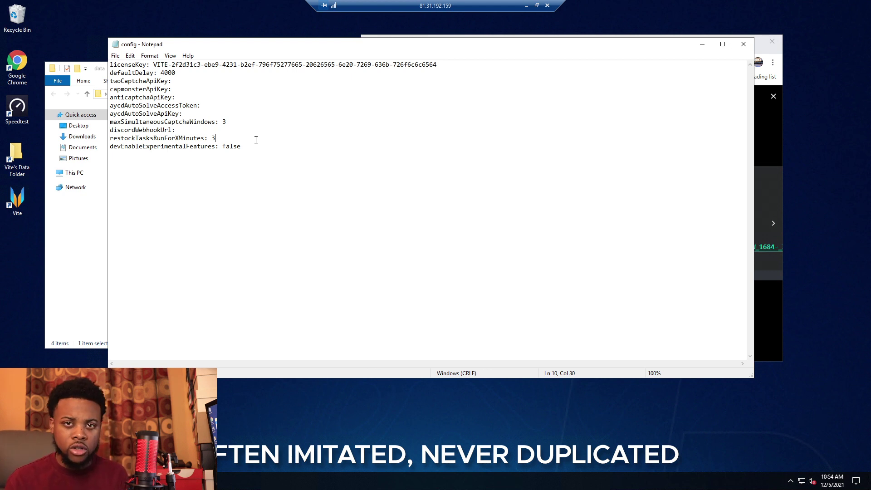
left_click(255, 146)
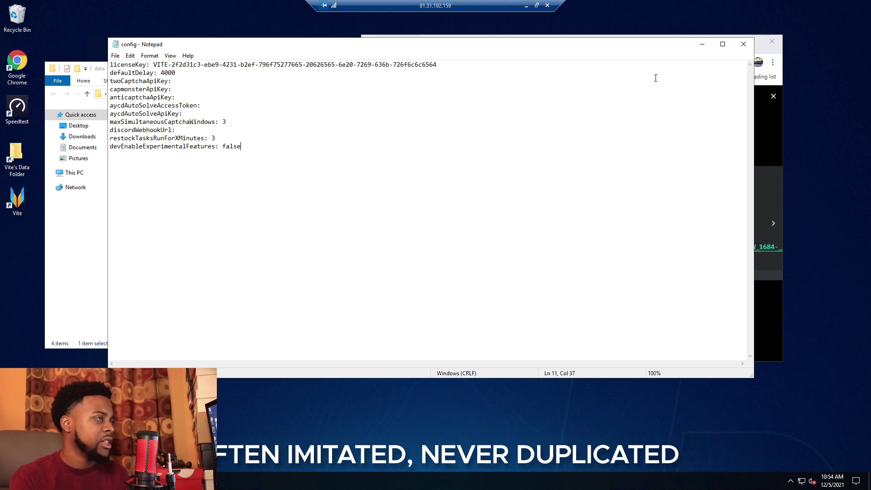
left_click(744, 49)
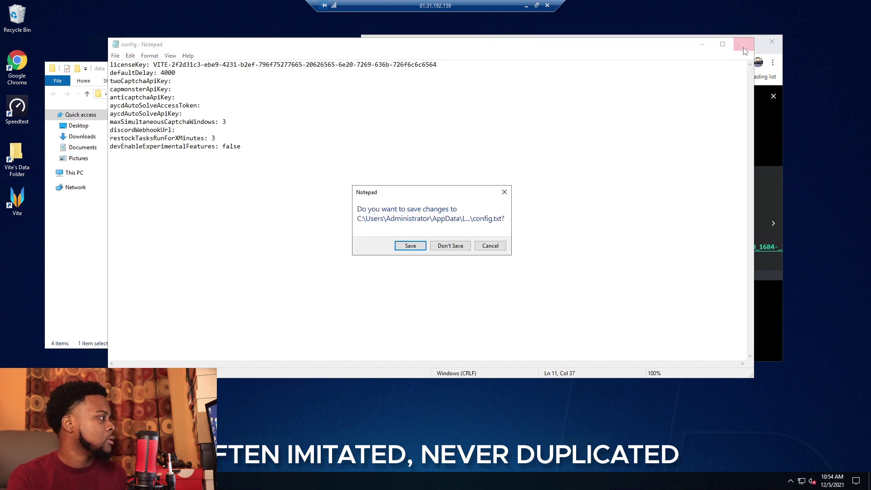
left_click(406, 246)
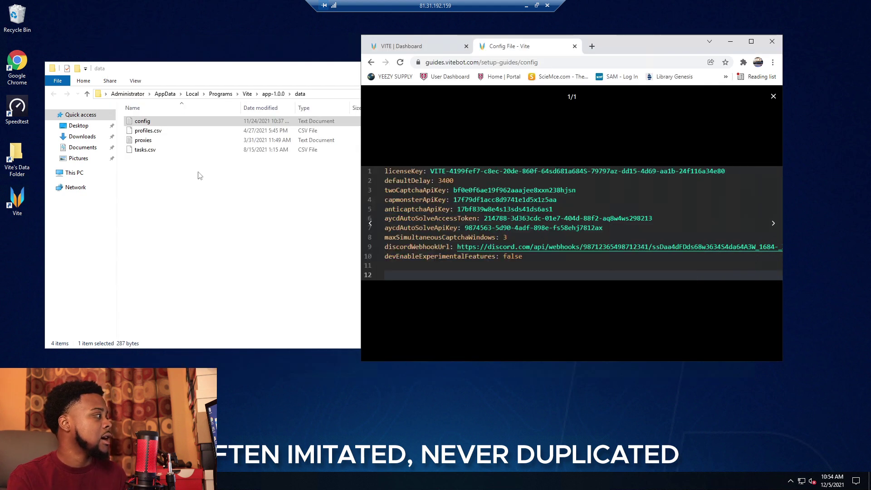
Locate profiles.csv in the data folder, close the enlarged example image and read the Config File guide's Captcha Solvers section
left_click(151, 132)
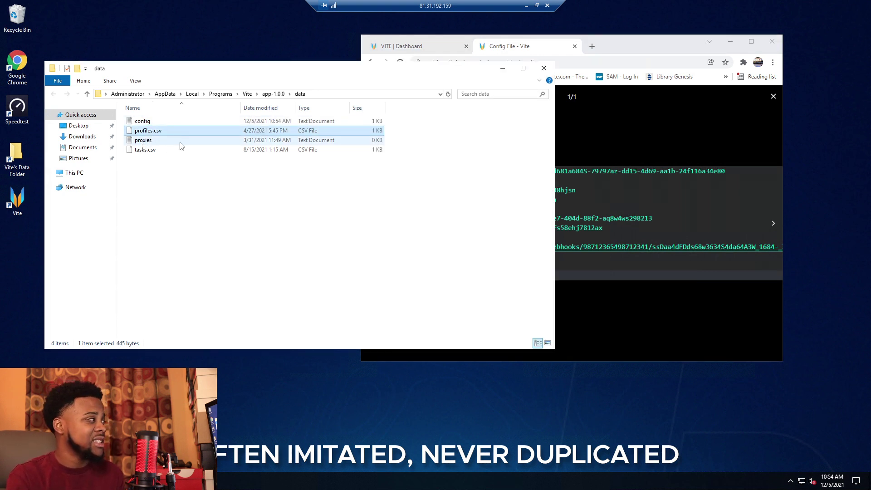
left_click(740, 103)
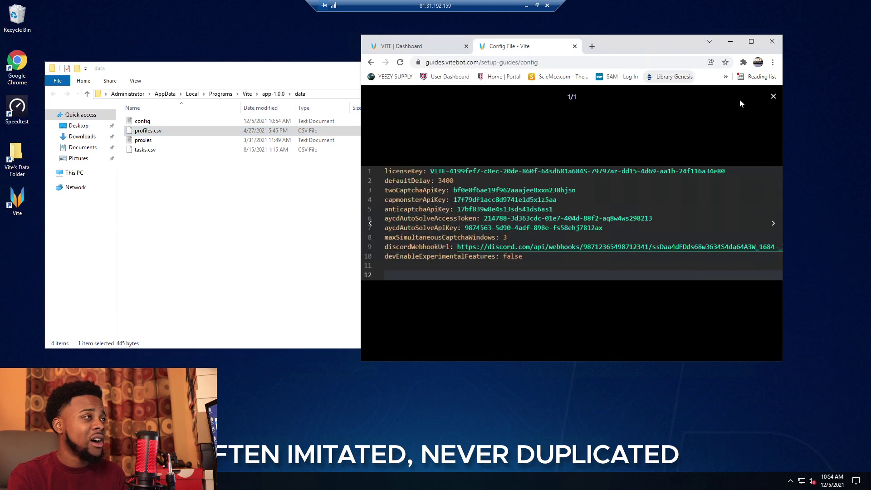
left_click(773, 96)
scroll(419, 208, "down", 3)
scroll(413, 254, "up", 3)
scroll(589, 271, "down", 12)
scroll(588, 271, "up", 10)
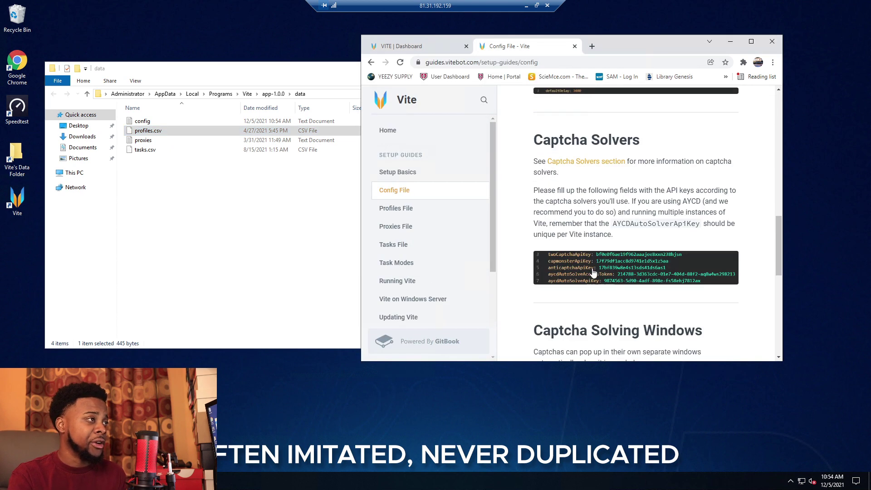
scroll(599, 265, "down", 3)
scroll(601, 262, "up", 4)
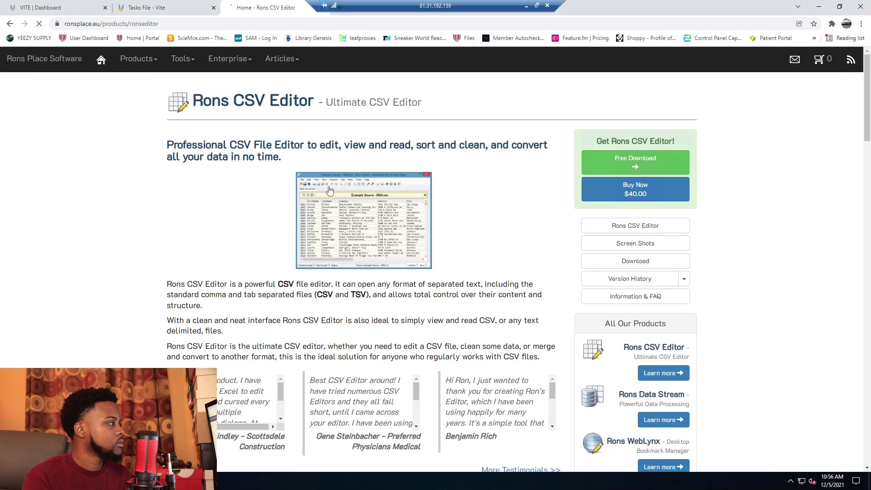
Download the Rons CSV Editor installer from its product page, keep the flagged file and run it
scroll(347, 184, "down", 3)
scroll(347, 183, "up", 3)
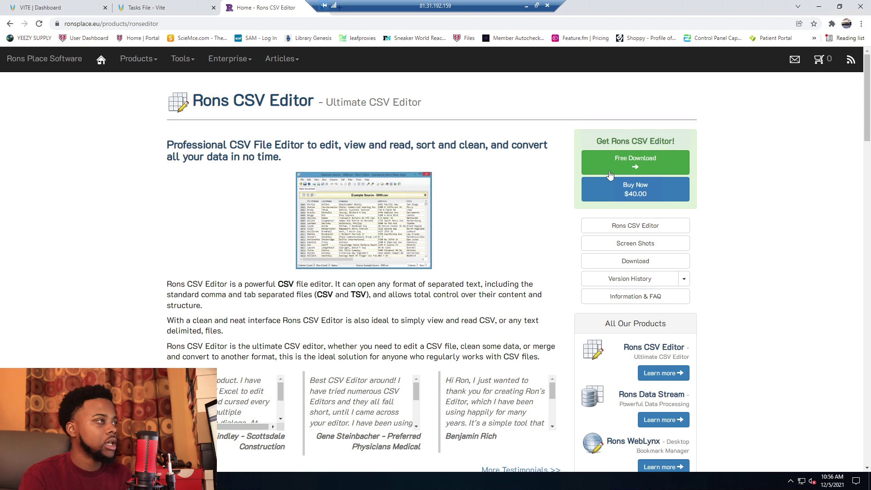
left_click(635, 163)
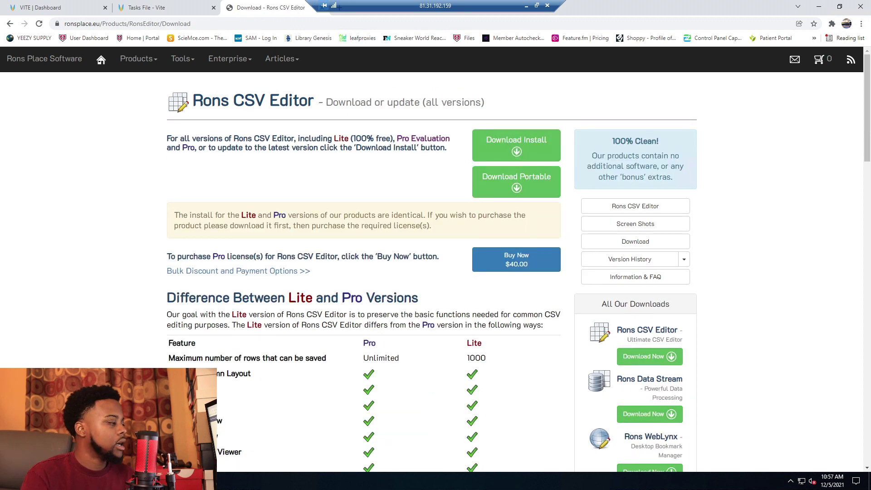
left_click_drag(662, 9, 381, 77)
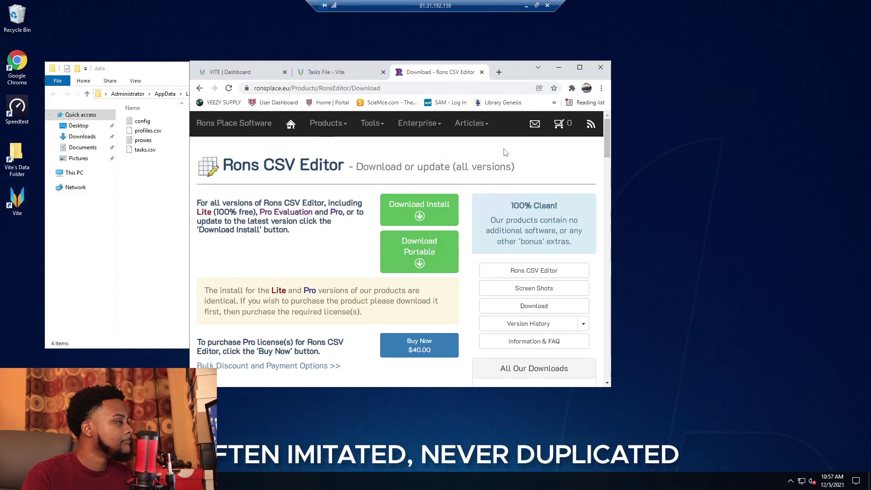
left_click(419, 206)
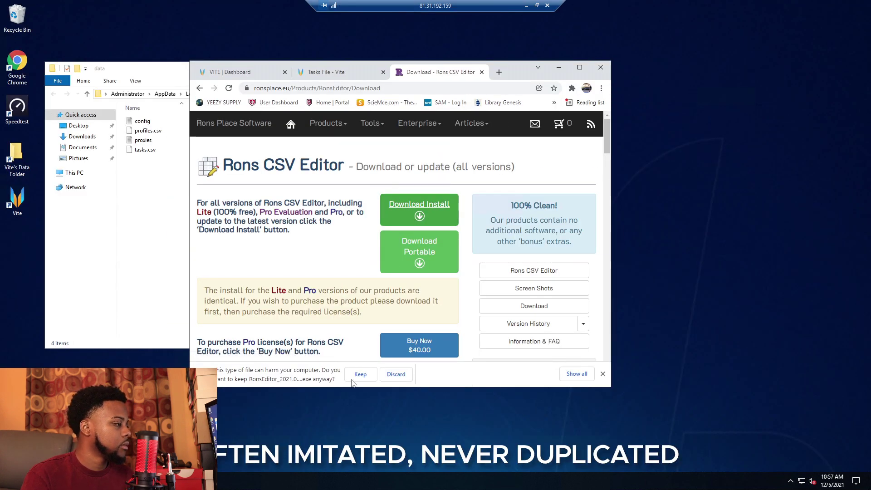
left_click(354, 379)
left_click(267, 379)
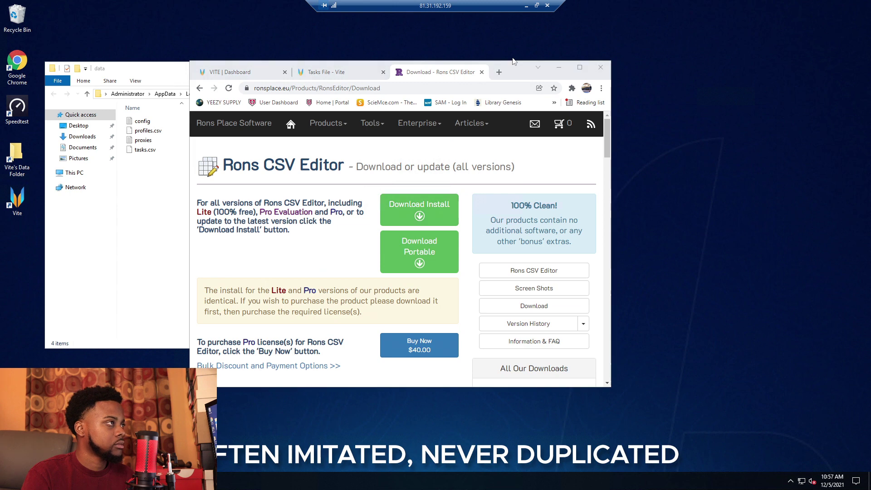
Install Ron's Editor in the default folder with a desktop icon for all users and file association, and launch it
left_click(558, 68)
left_click(387, 287)
left_click(484, 312)
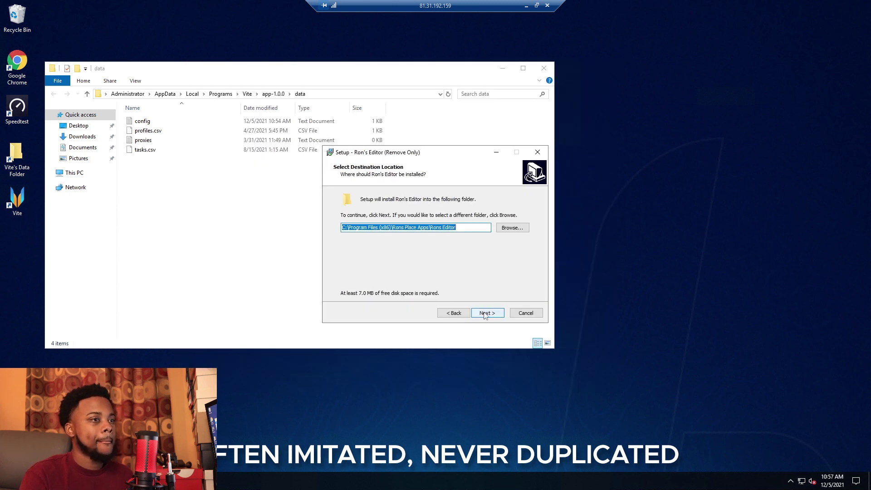
left_click(485, 313)
left_click(485, 313)
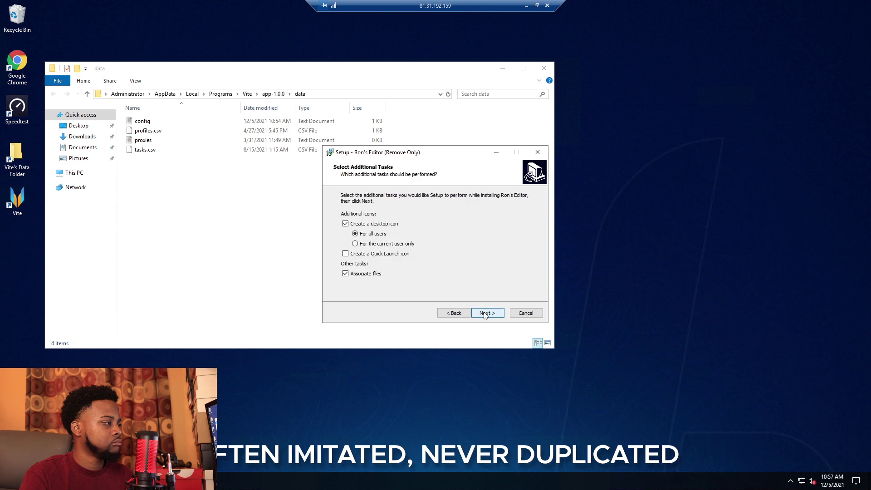
left_click(484, 313)
left_click(484, 313)
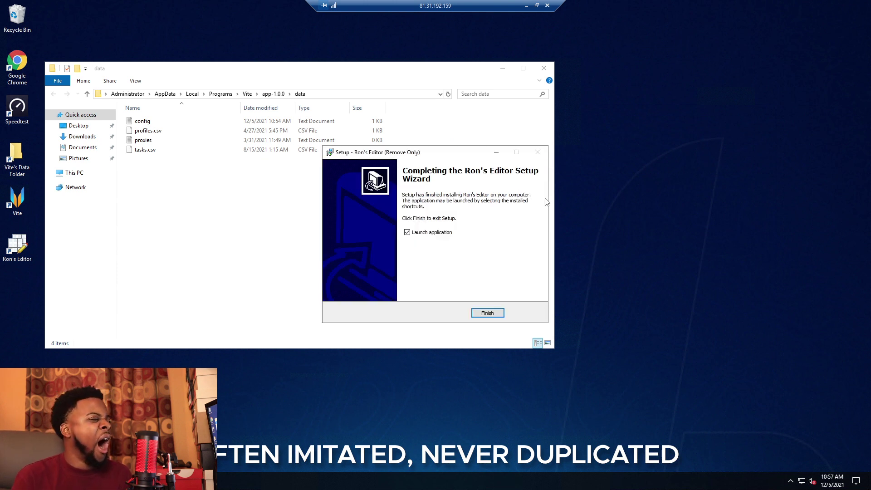
left_click(494, 316)
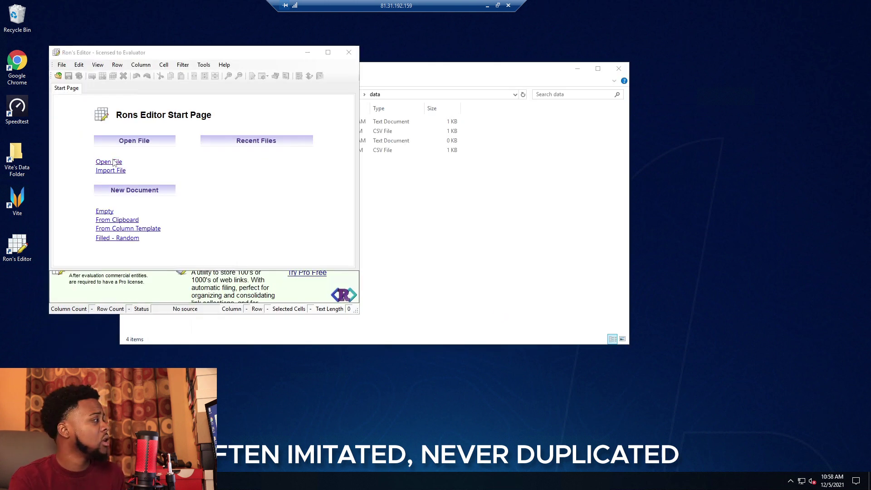
Open profiles.csv from Vite's Data Folder in Ron's Editor and look through its columns
left_click(146, 143)
left_click(86, 127)
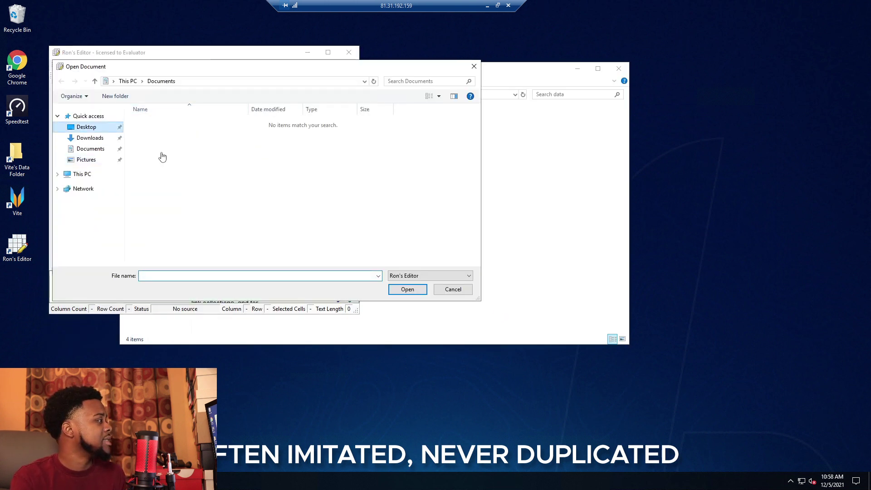
double_click(172, 124)
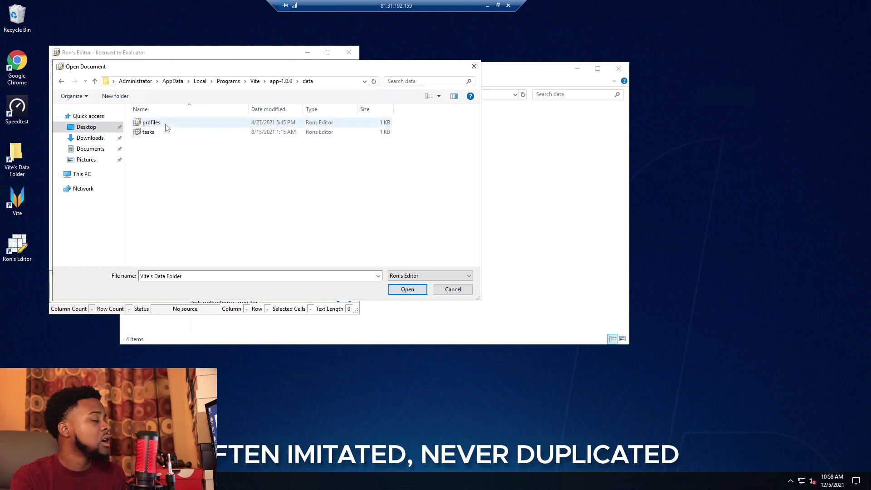
double_click(166, 127)
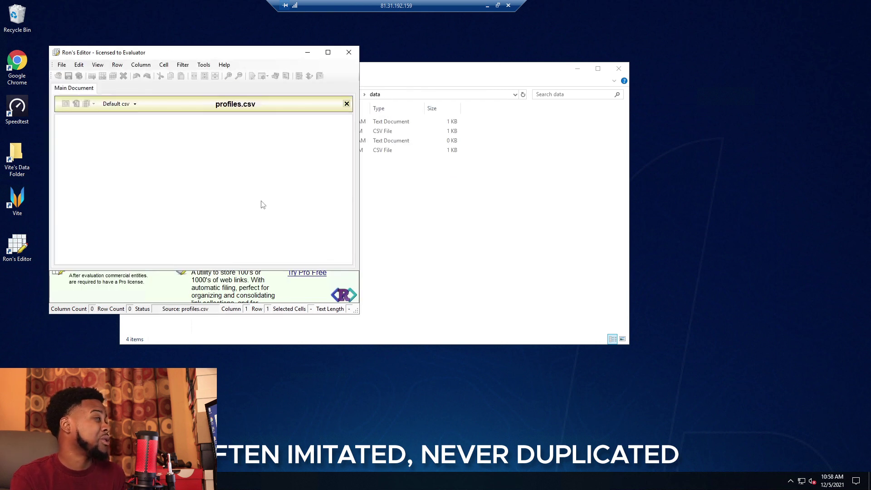
left_click_drag(97, 260, 47, 258)
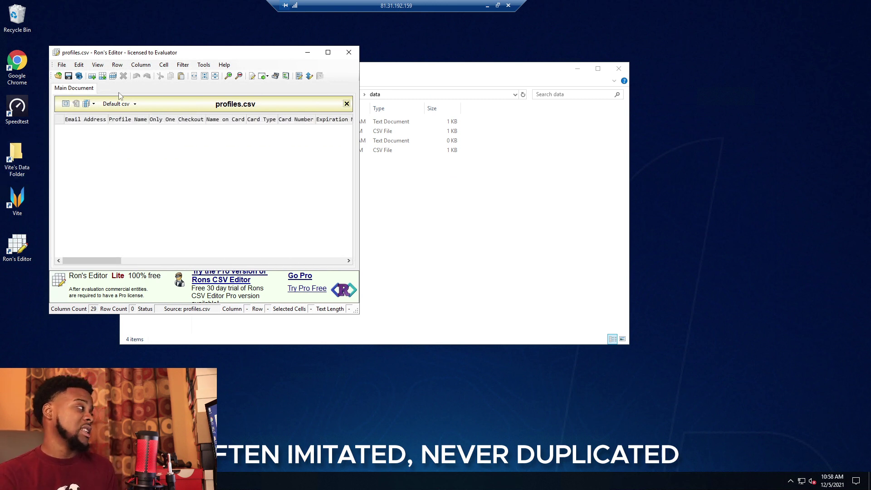
left_click_drag(101, 262, 39, 160)
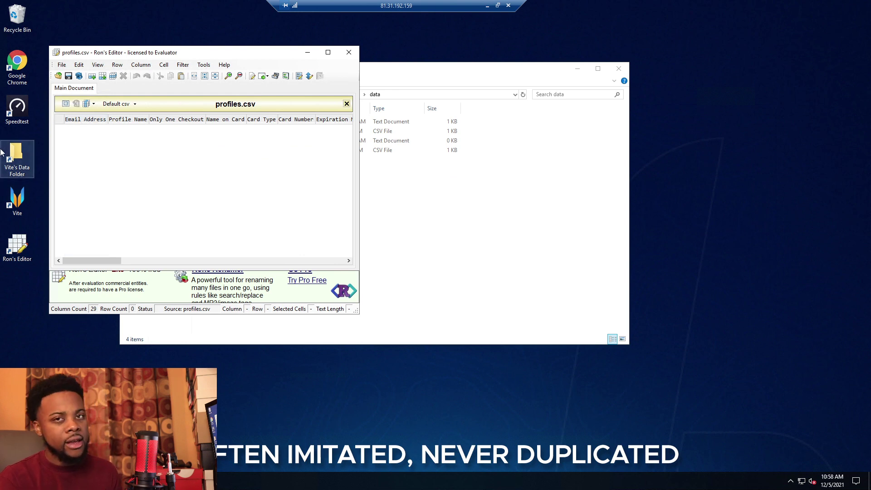
Switch back to the Vite guides in the browser, open the Profiles File guide and skim through it
left_click(375, 332)
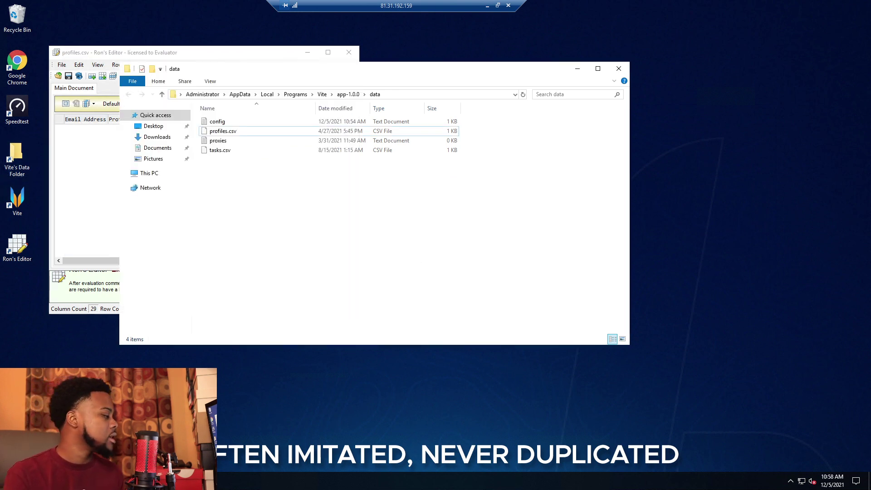
key("alt+Tab")
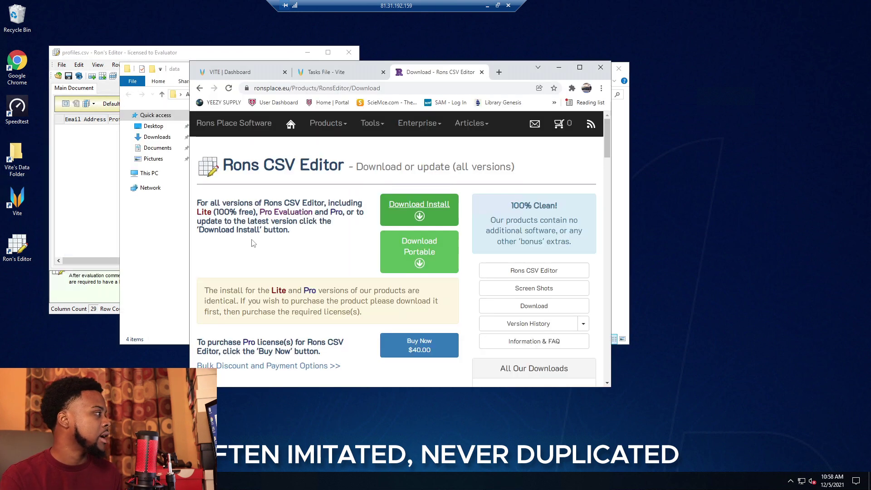
left_click(245, 72)
left_click(329, 75)
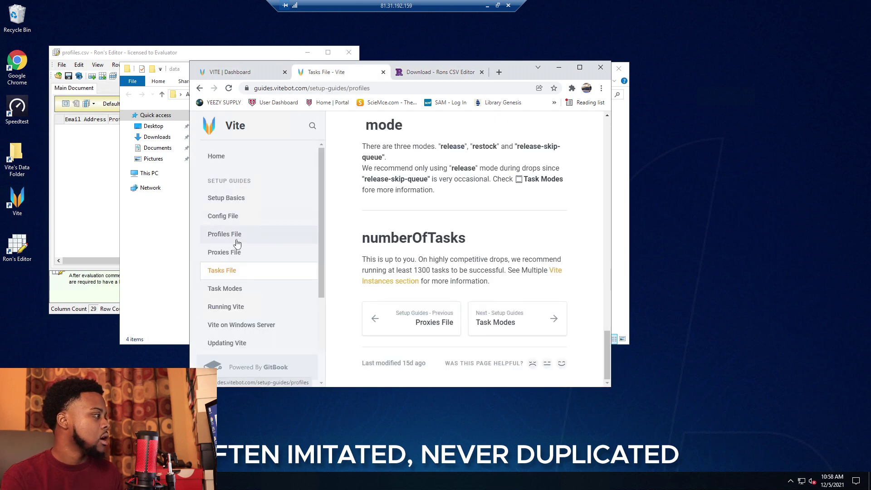
left_click(227, 234)
scroll(455, 202, "down", 10)
scroll(455, 202, "down", 5)
scroll(456, 254, "up", 11)
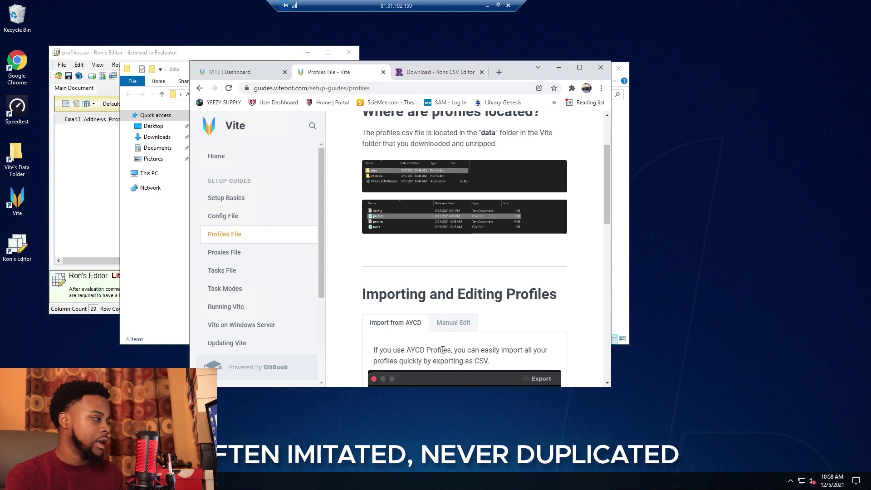
Read the Manual Edit and Import from AYCD instructions in the guide's Importing and Editing Profiles section
left_click(450, 325)
scroll(463, 281, "down", 4)
scroll(463, 278, "down", 3)
scroll(444, 263, "up", 9)
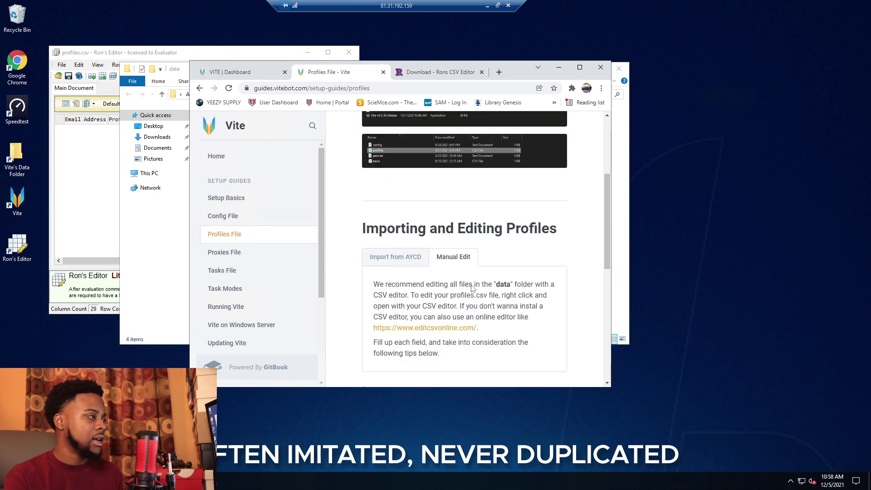
scroll(422, 247, "down", 5)
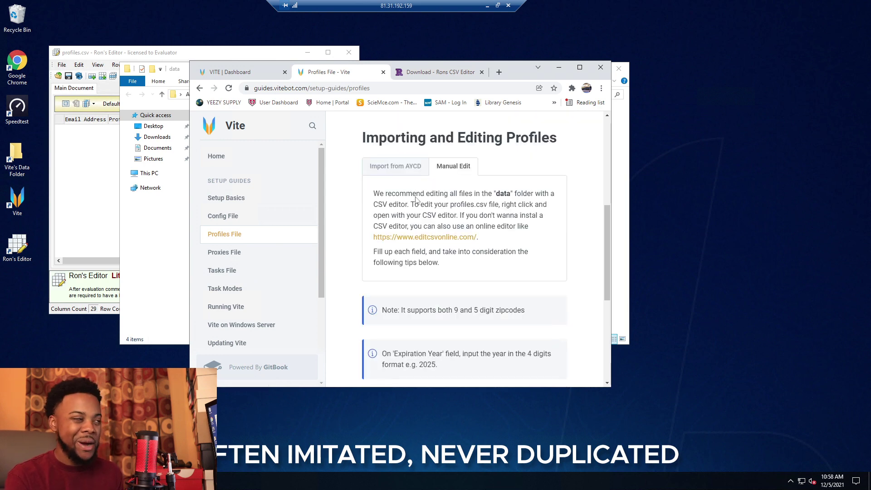
scroll(456, 331, "up", 5)
scroll(456, 332, "up", 1)
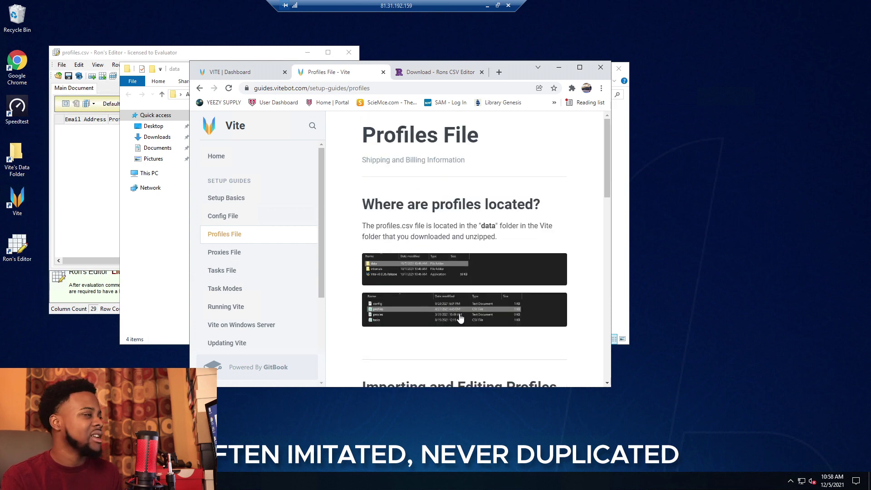
scroll(477, 223, "down", 10)
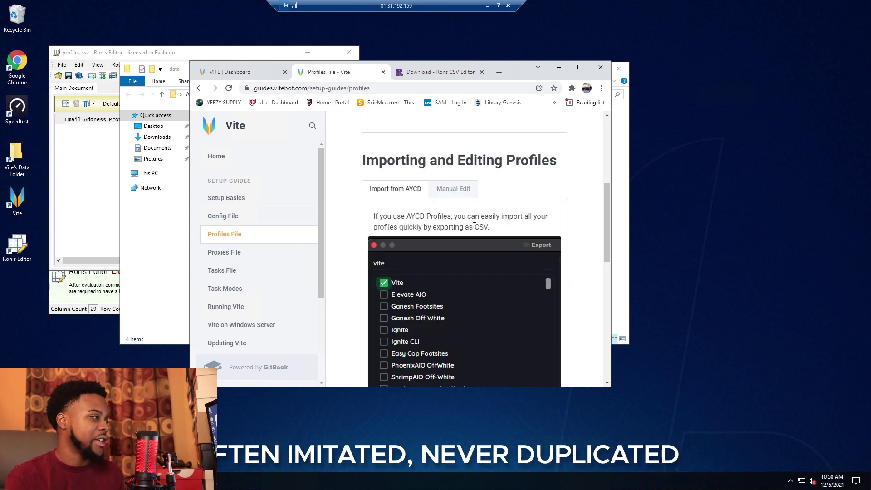
scroll(458, 227, "down", 5)
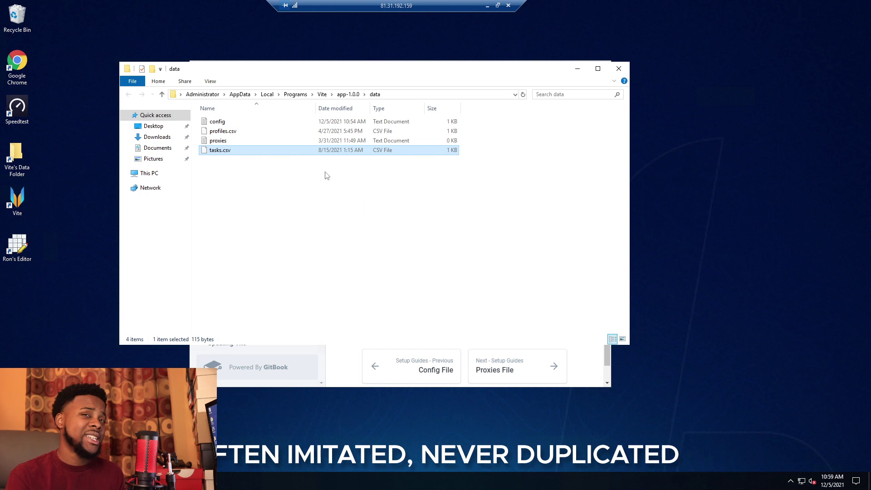
Open tasks.csv in Ron's Editor and set the task row's sizes to 9,10,11,12
key("Return")
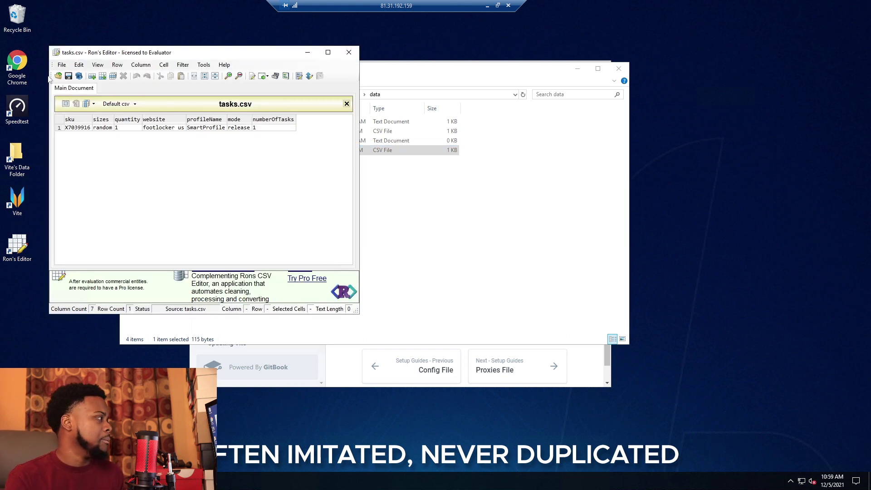
left_click_drag(188, 55, 339, 55)
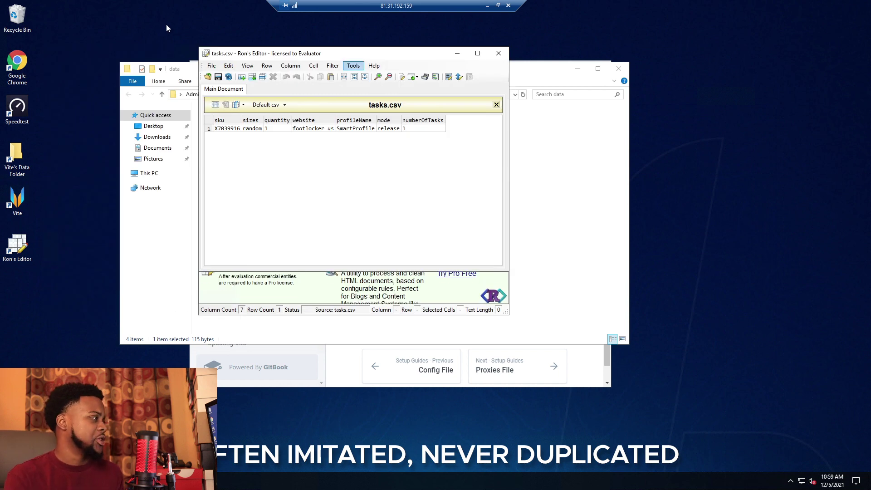
double_click(259, 129)
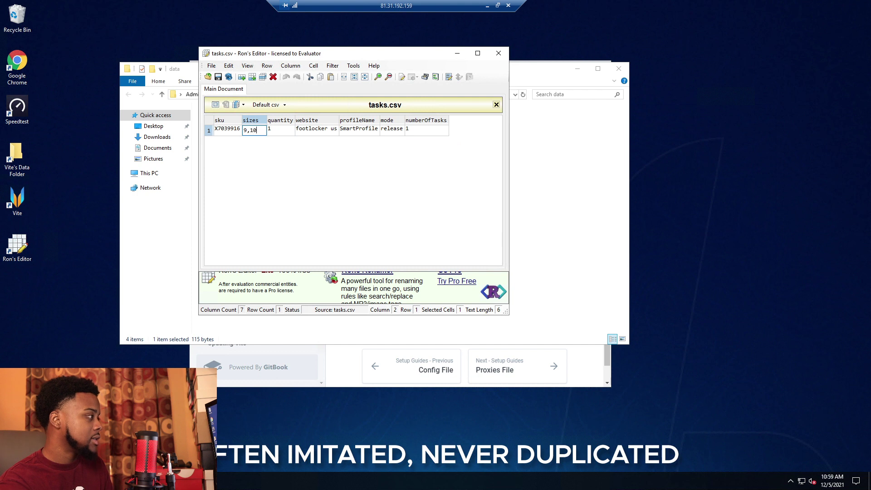
type("9,10,11,12")
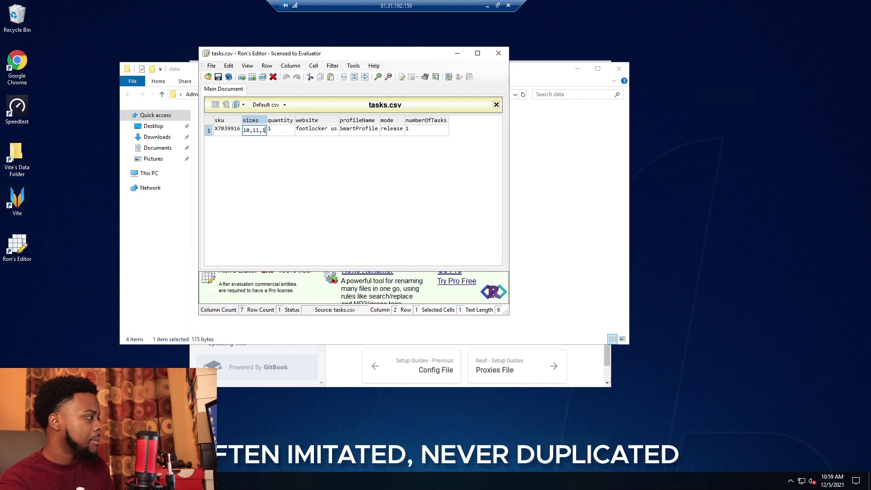
double_click(282, 130)
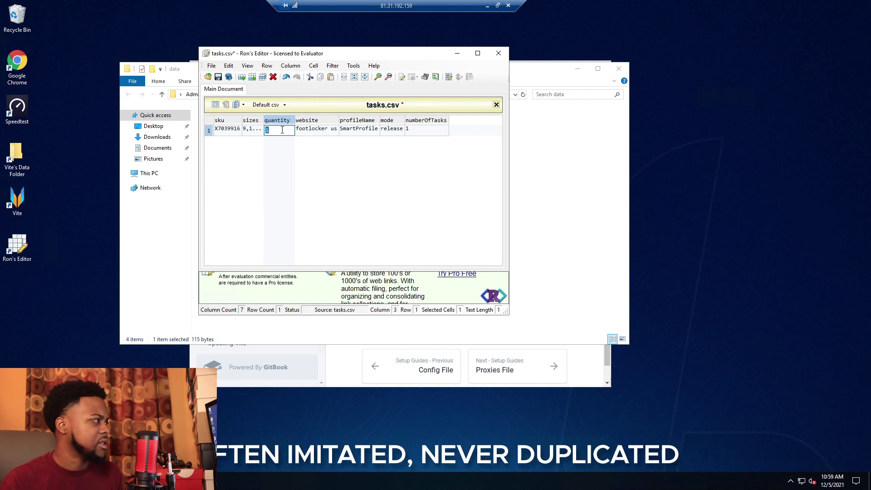
Switch to the browser, open the Tasks File guide and look up the exact website names it accepts, keeping tasks.csv in view
double_click(320, 131)
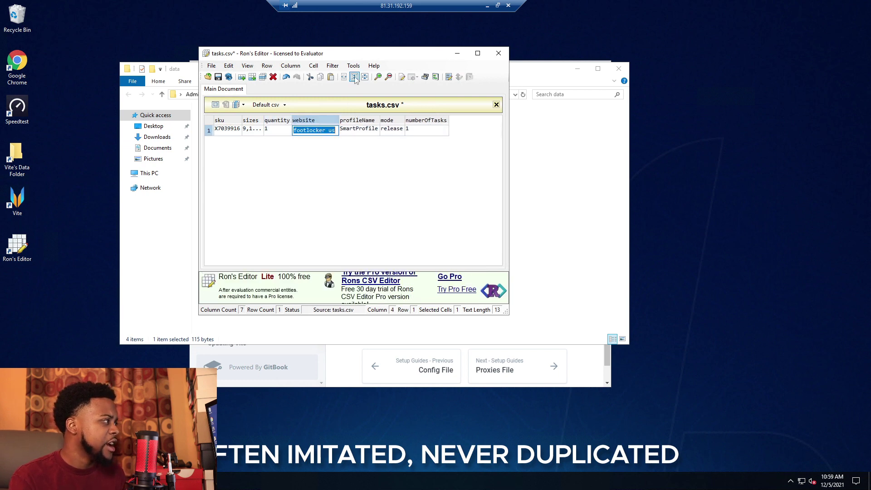
left_click_drag(328, 54, 185, 37)
left_click(538, 227)
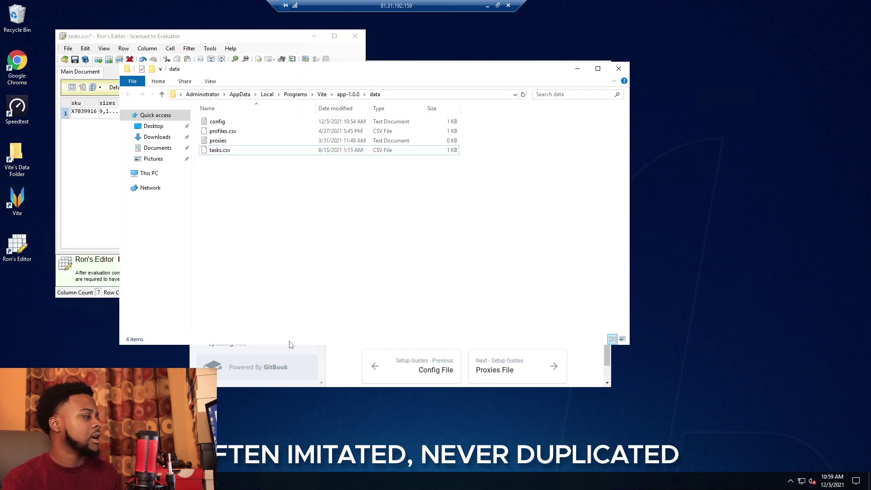
left_click(353, 374)
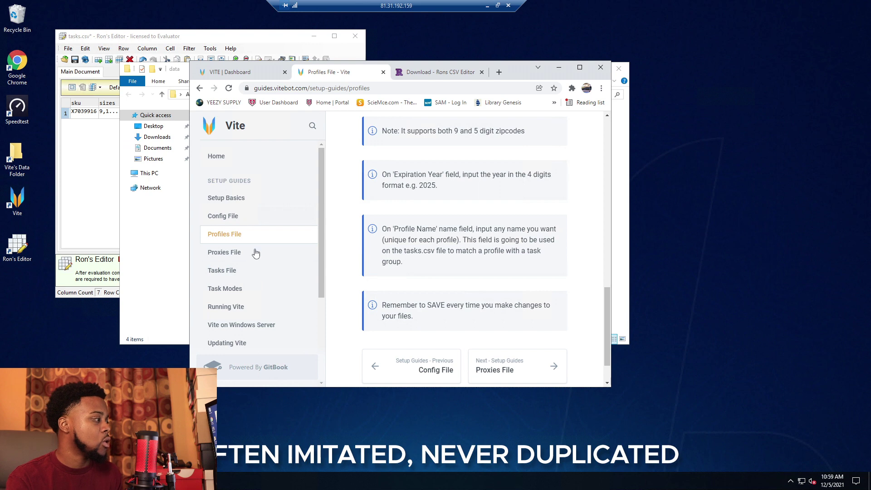
left_click(253, 270)
scroll(530, 293, "down", 12)
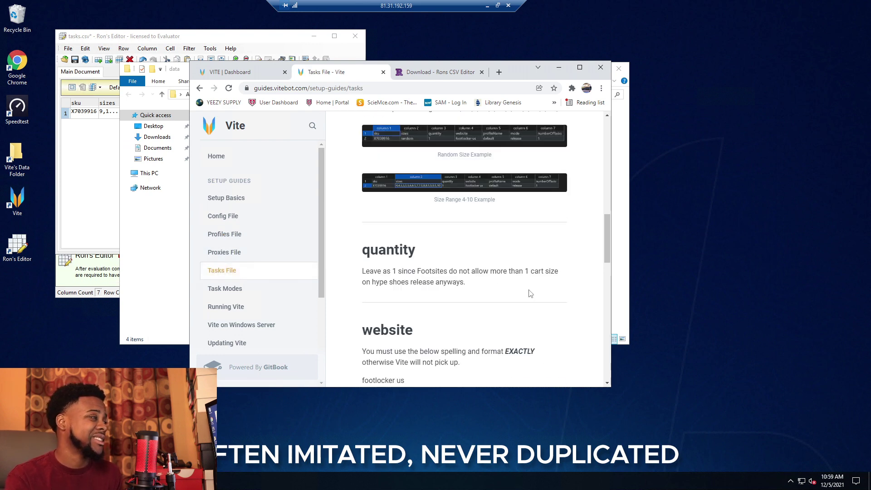
scroll(528, 295, "up", 5)
scroll(529, 295, "down", 5)
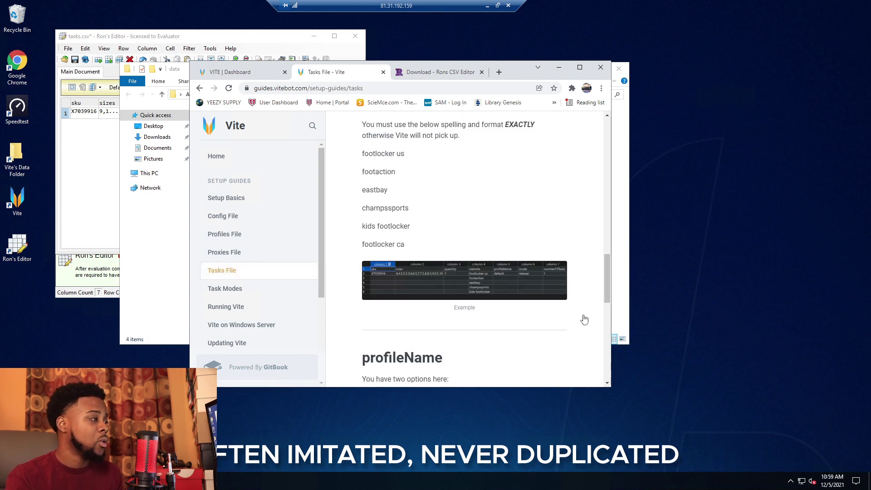
left_click_drag(526, 81, 604, 56)
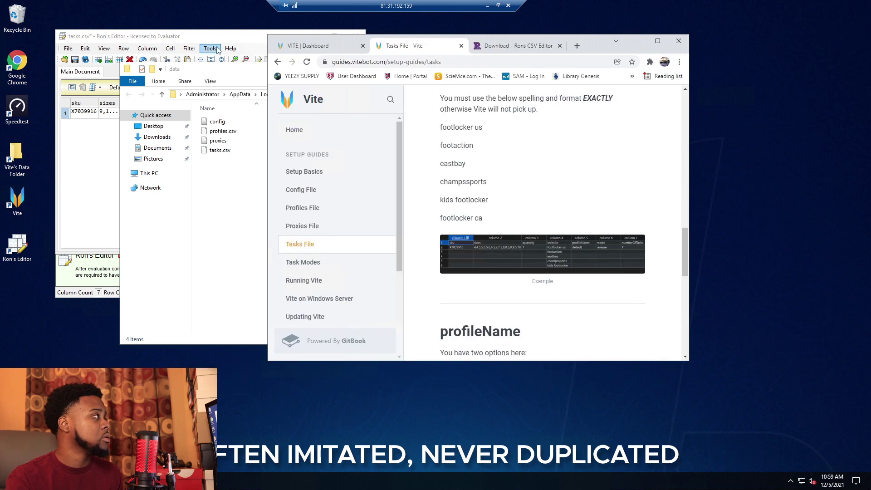
Compare the task row's website value with the guide's list and open the row's profileName cell in tasks.csv
left_click(244, 131)
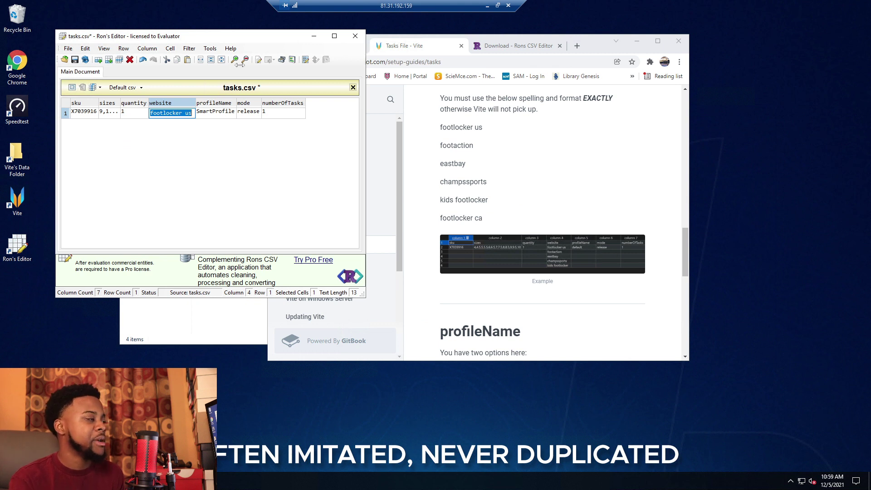
left_click(375, 123)
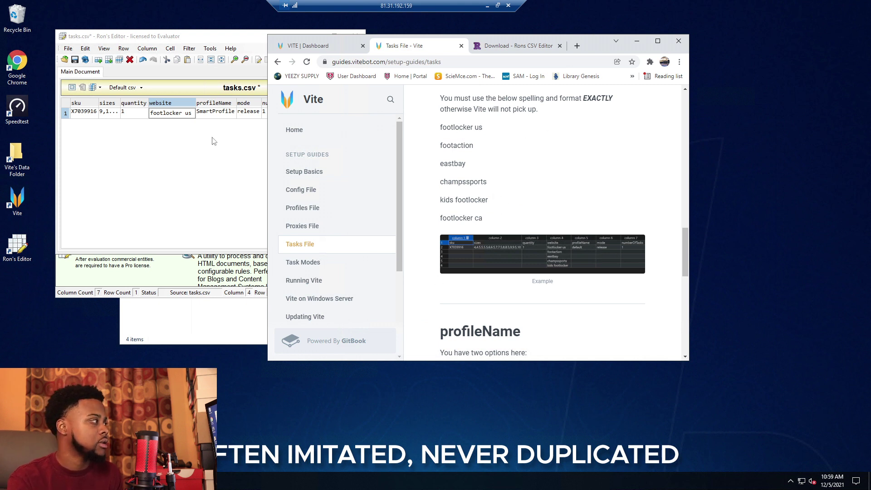
left_click(217, 114)
left_click(218, 112)
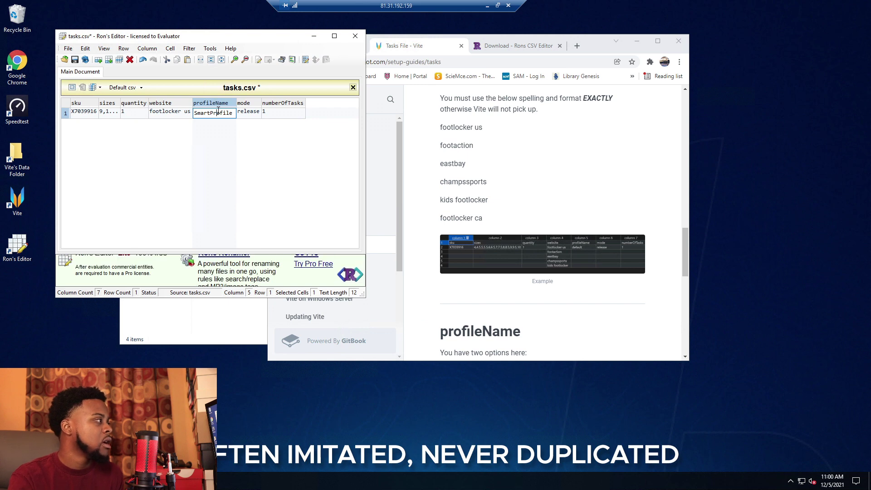
left_click(218, 112)
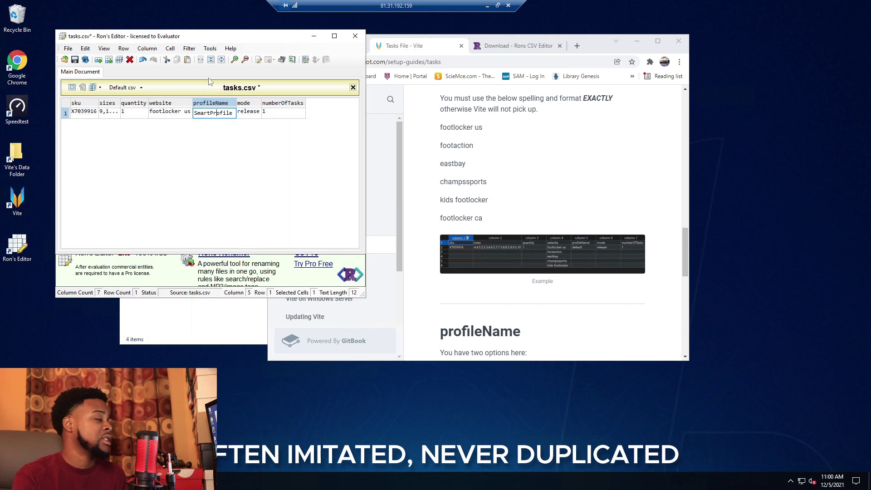
Read the guide's profileName, mode and numberOfTasks sections
scroll(465, 189, "down", 10)
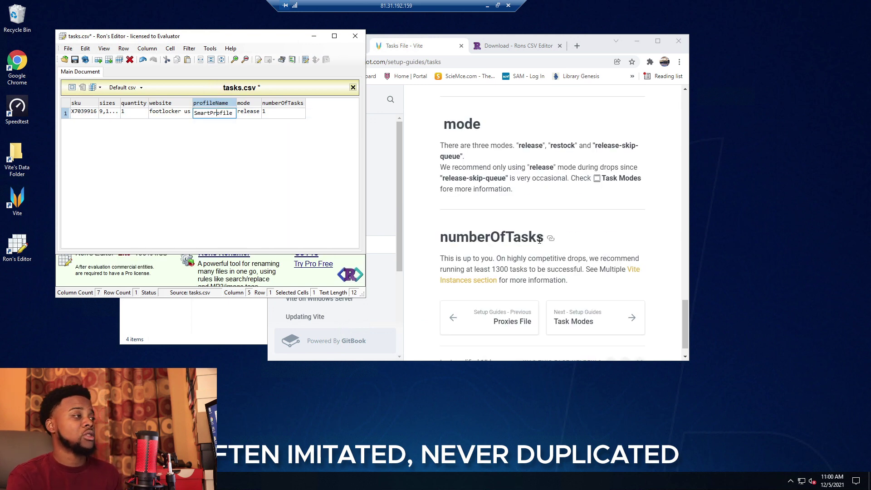
scroll(540, 239, "up", 4)
scroll(532, 254, "up", 3)
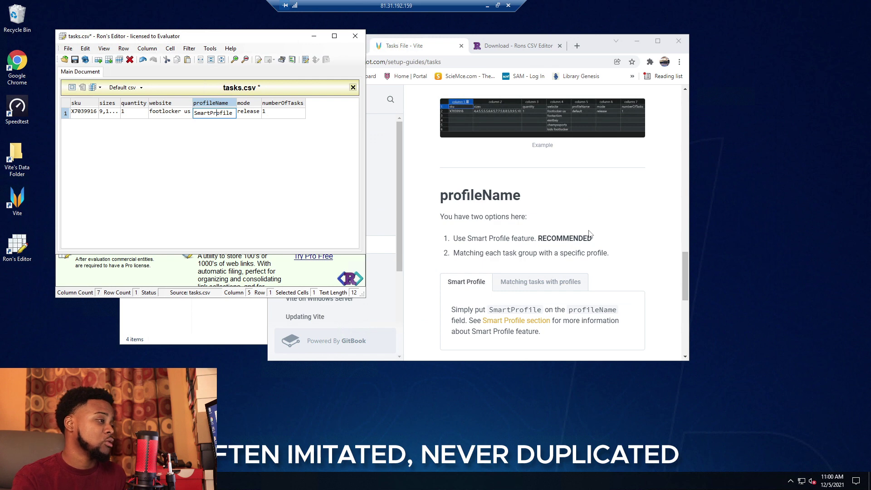
scroll(590, 234, "down", 4)
scroll(567, 240, "up", 1)
Open the linked Smart Profile section and read what it is and how to use it in tasks.csv
left_click(531, 245)
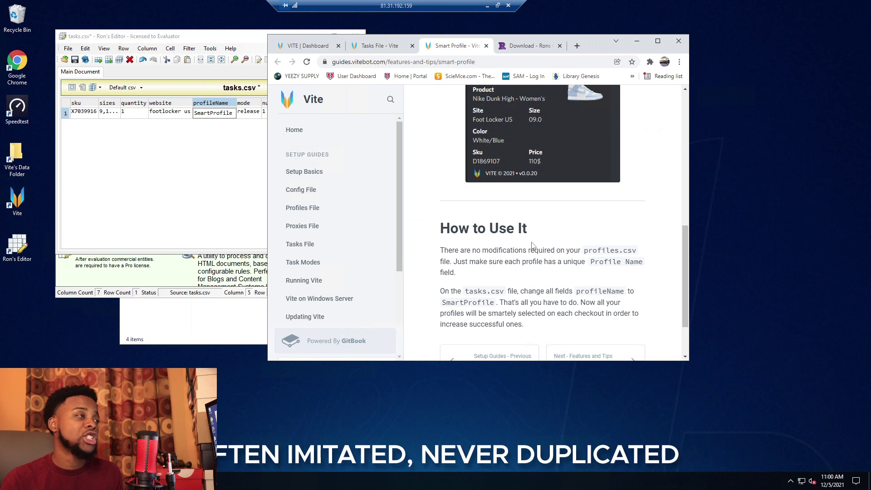
scroll(524, 255, "down", 2)
scroll(512, 265, "up", 10)
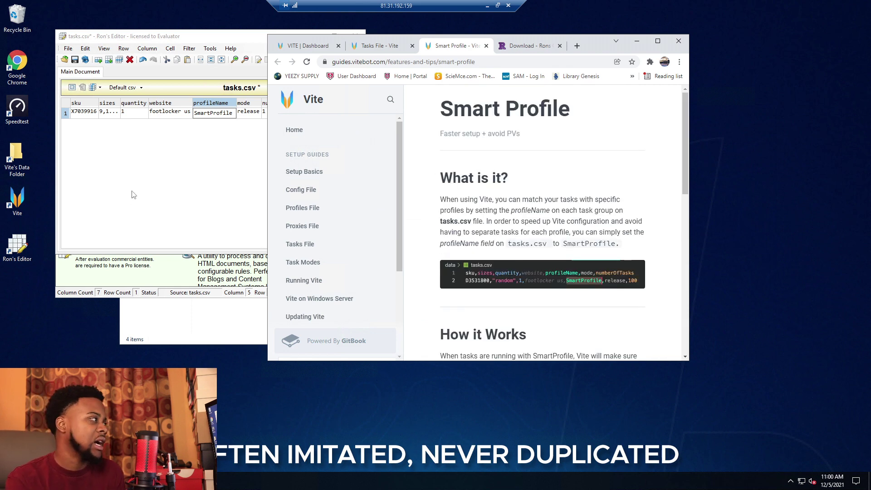
left_click(156, 176)
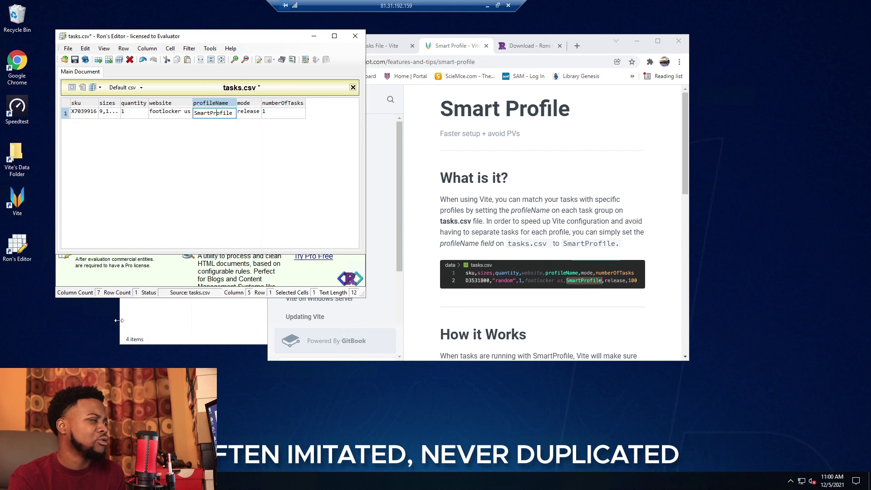
Return to the Tasks File guide and review the sku, sizes, website and profileName cells of the row in tasks.csv
left_click(390, 45)
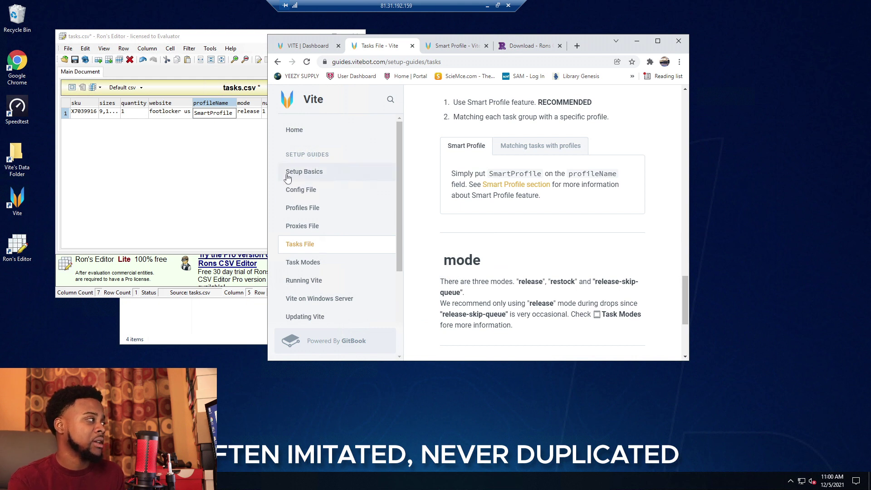
left_click(201, 130)
left_click(111, 113)
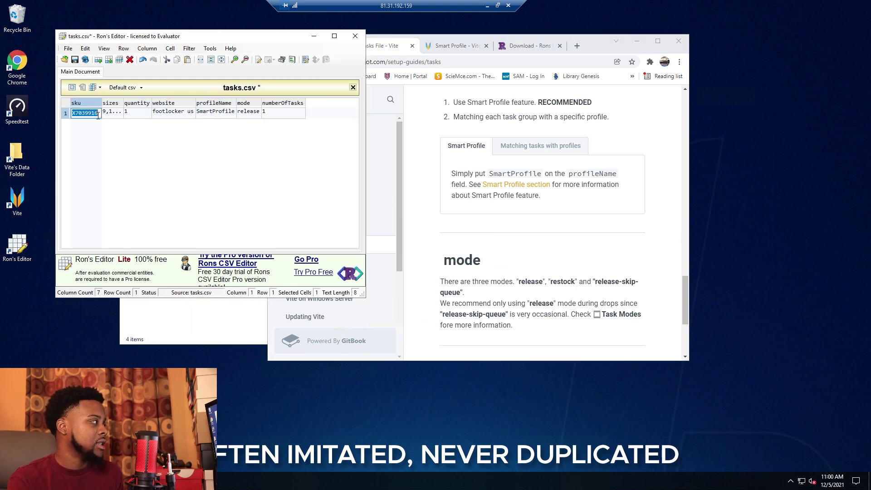
double_click(113, 113)
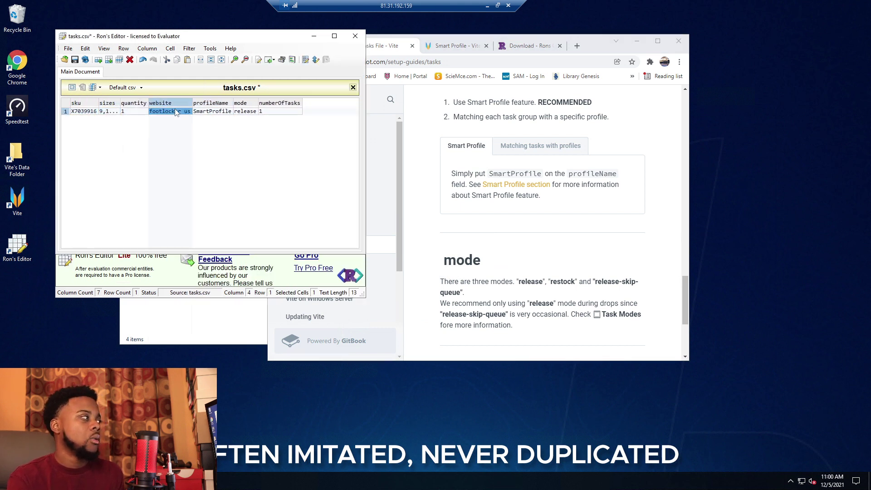
left_click(203, 113)
double_click(203, 113)
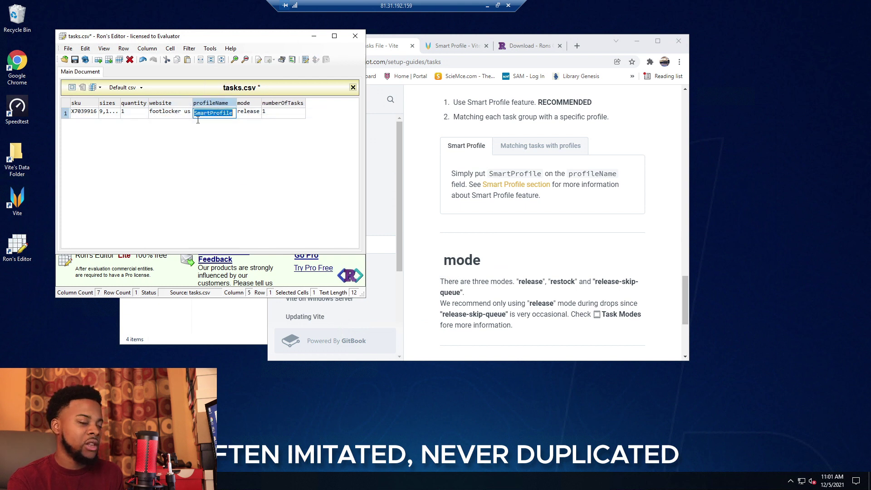
Minimize the browser and close tasks.csv in Ron's Editor, saving the changes
left_click(637, 40)
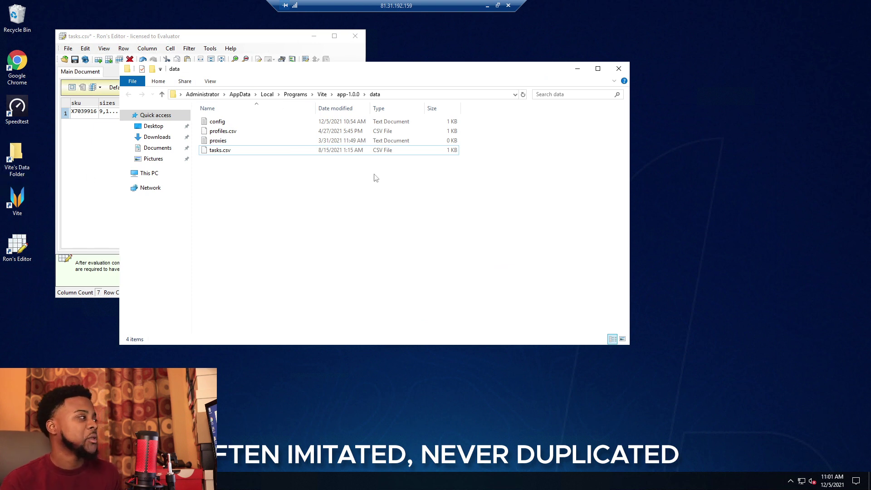
left_click(231, 149)
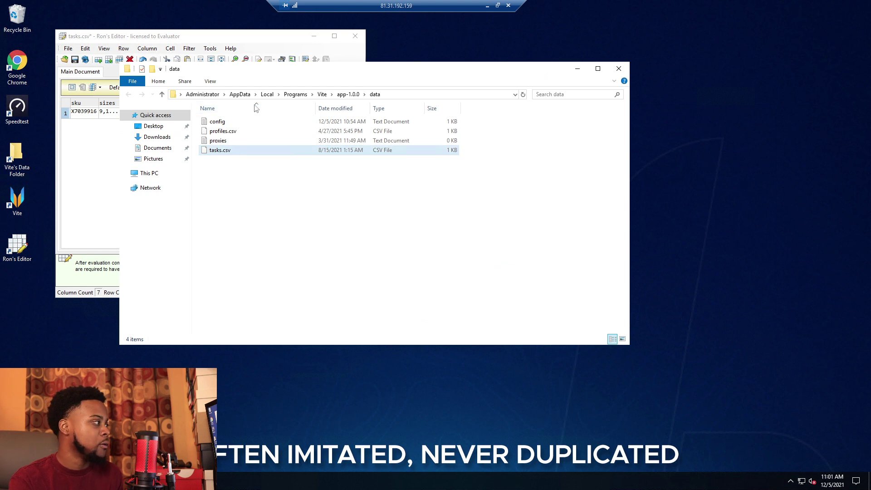
left_click(352, 255)
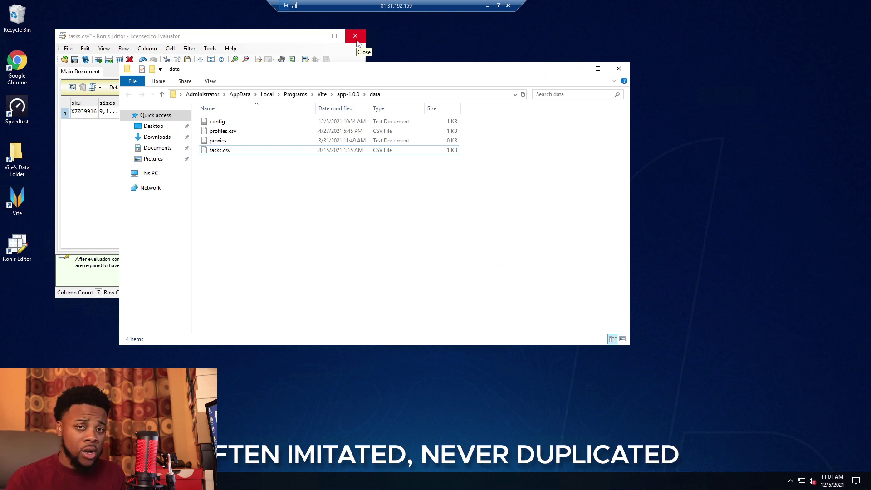
left_click(356, 36)
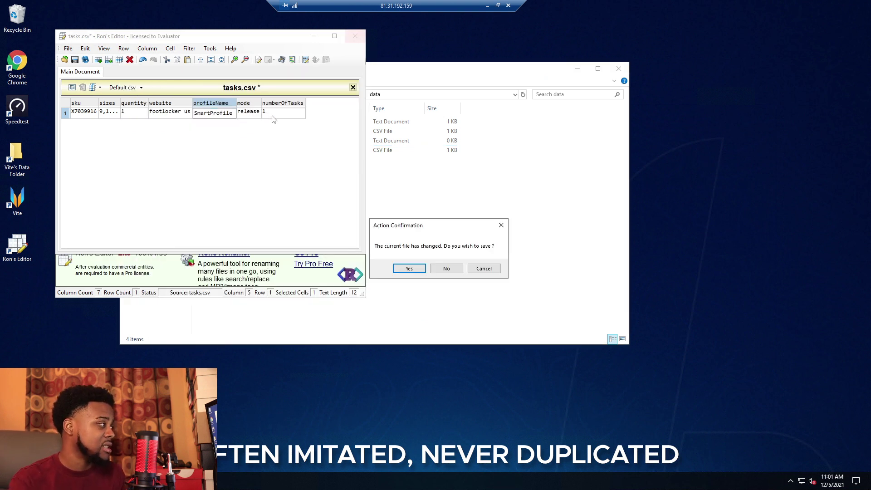
left_click(422, 272)
Open the proxies file from the data folder in Notepad to inspect it, and close it without editing
left_click(281, 144)
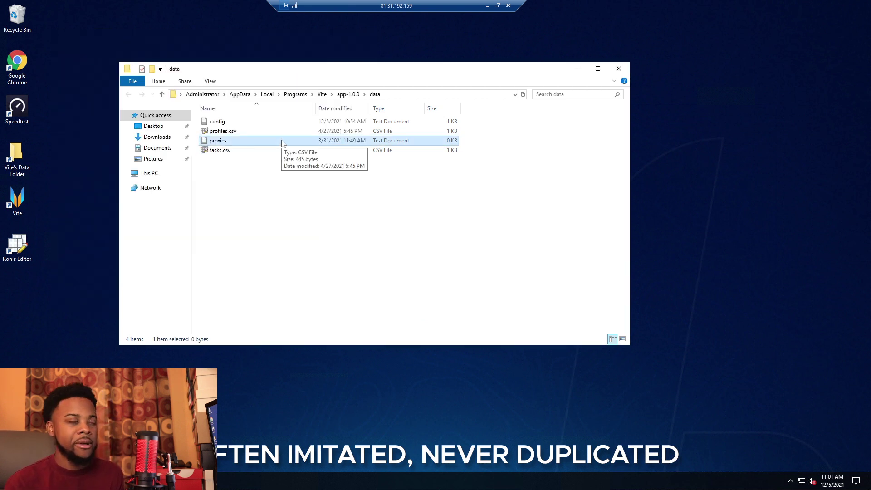
double_click(281, 141)
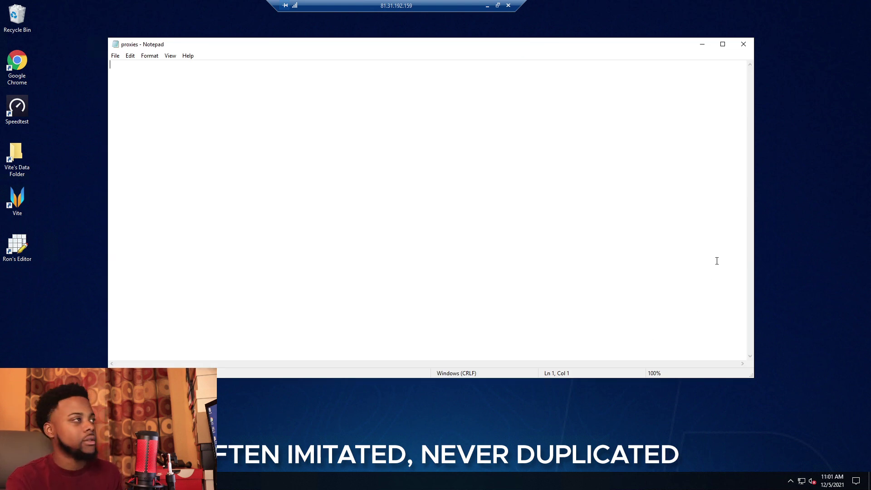
left_click(743, 44)
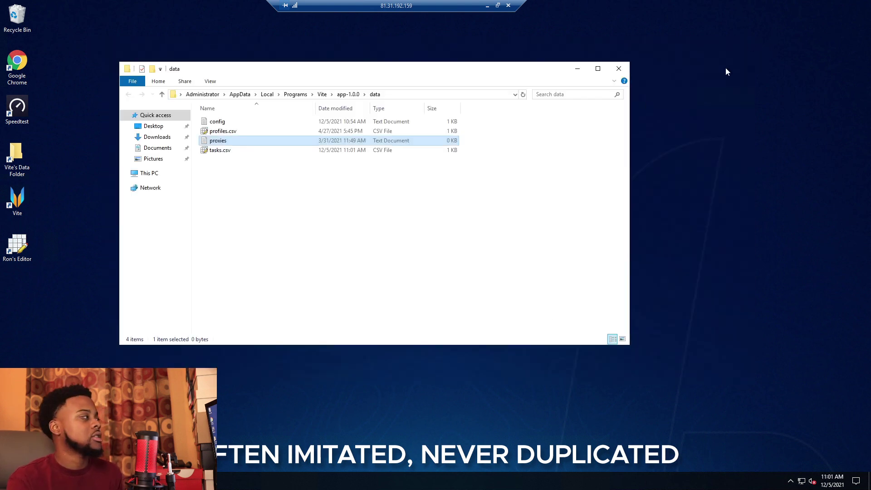
Launch Vite from the desktop, minimize the data folder, check the startup output and quit the bot
double_click(19, 197)
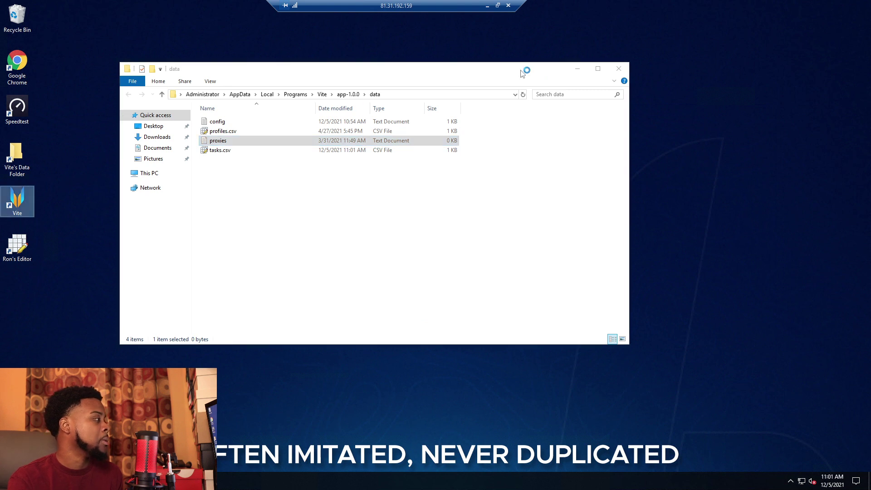
left_click(577, 69)
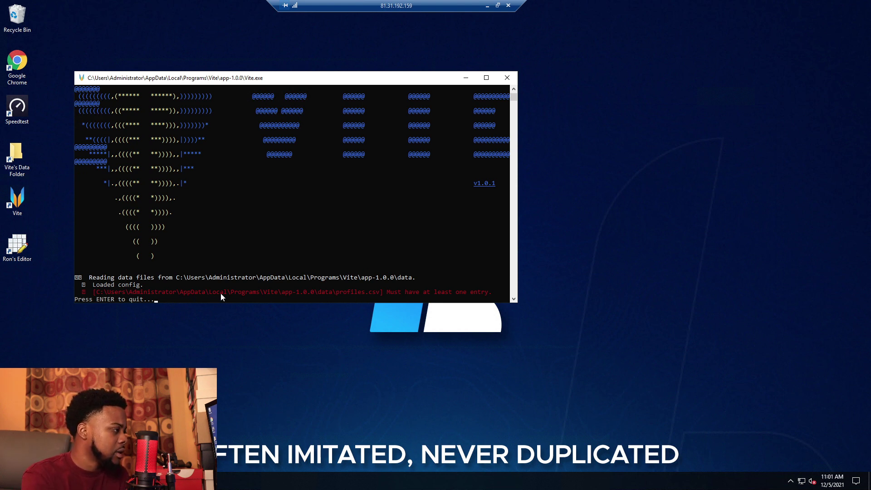
key("Return")
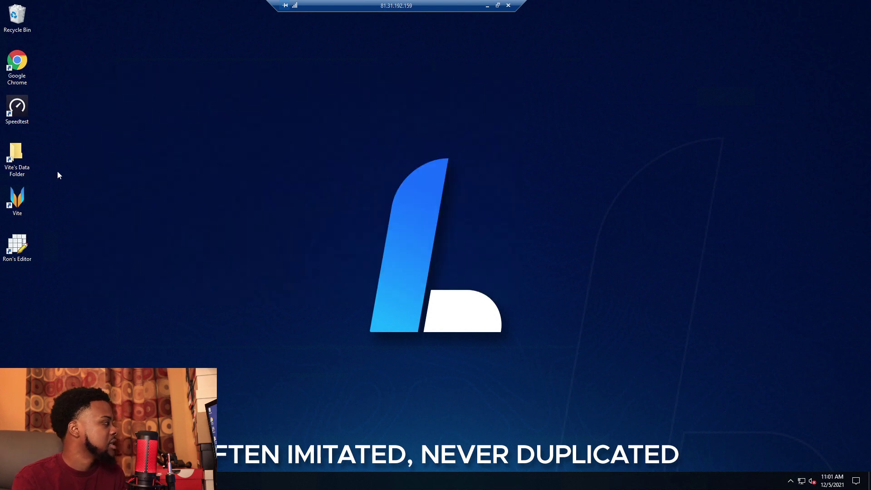
Open profiles.csv from Vite's data folder to inspect it
double_click(17, 156)
left_click(236, 132)
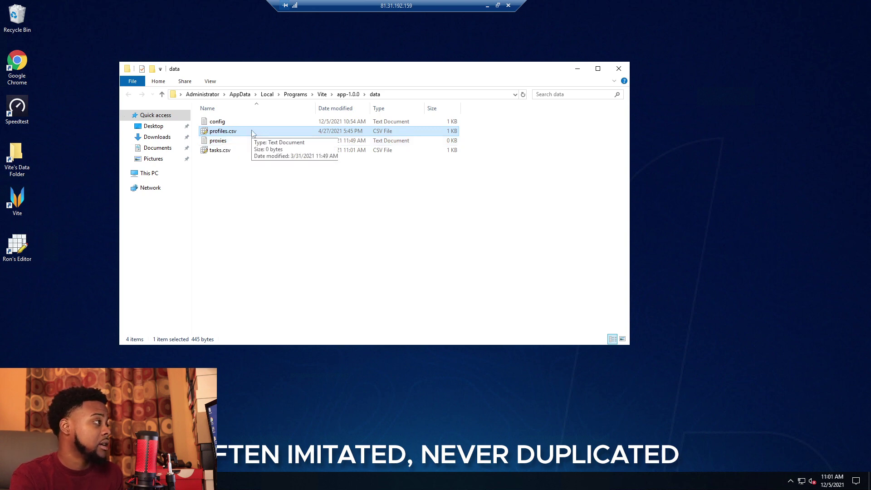
double_click(253, 132)
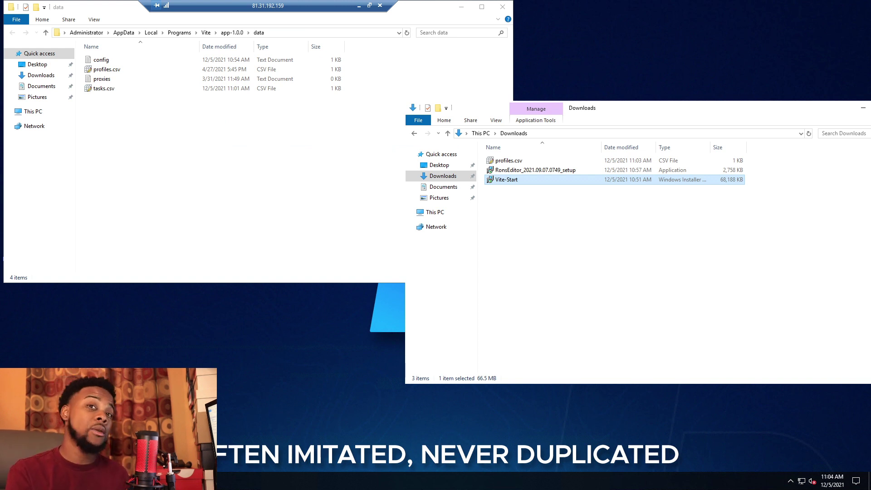
Move the downloaded profiles.csv from Downloads into Vite's data folder, replacing the existing profiles.csv
left_click(501, 170)
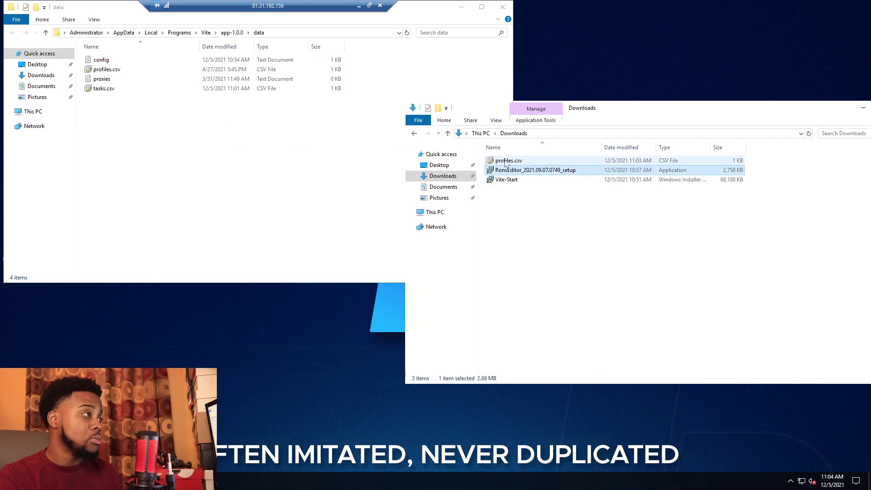
left_click(509, 162)
left_click_drag(512, 162, 183, 127)
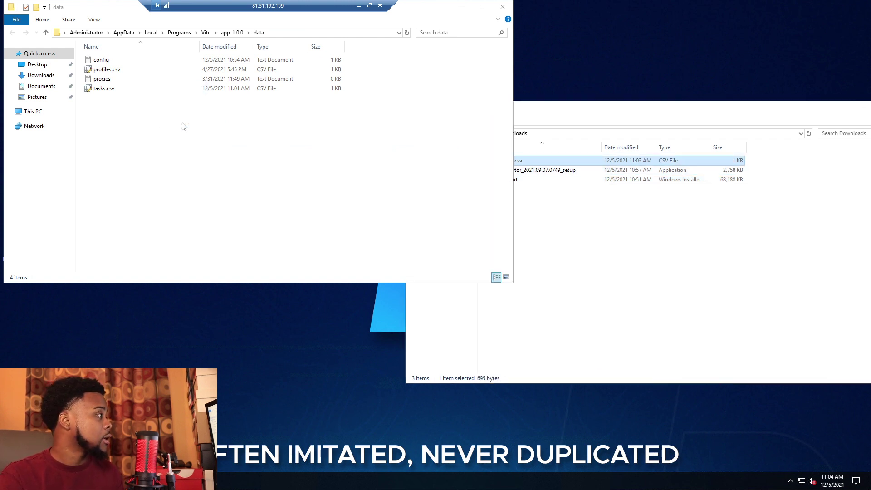
left_click(448, 169)
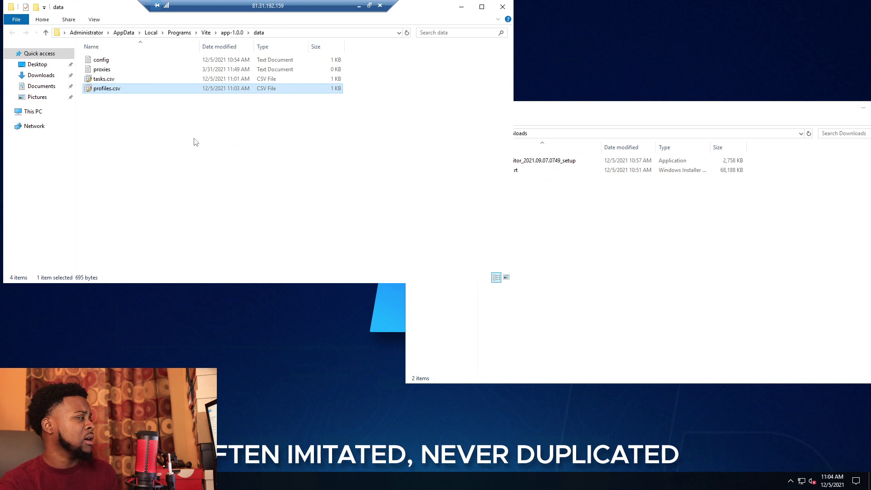
Open the new profiles.csv in Ron's Editor to check its profile row, and close the editor, data folder and Downloads windows
double_click(152, 91)
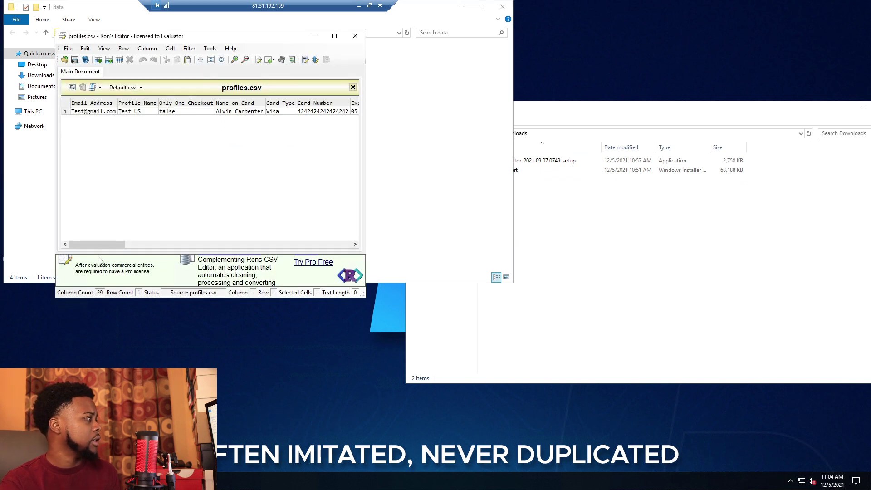
left_click_drag(101, 252, 325, 247)
left_click(355, 36)
left_click(503, 6)
left_click_drag(585, 104, 370, 81)
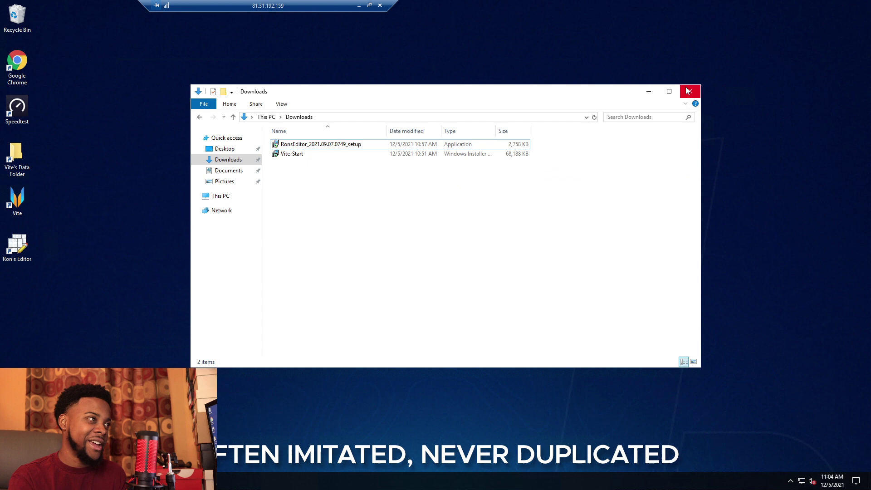
left_click(687, 92)
Launch Vite from the desktop, check the startup output for the loaded data files and start the tasks
double_click(17, 199)
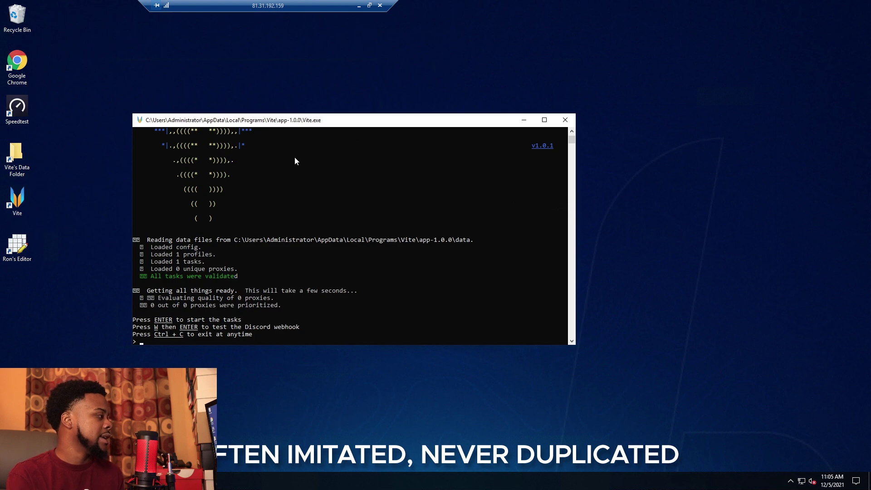
key("Return")
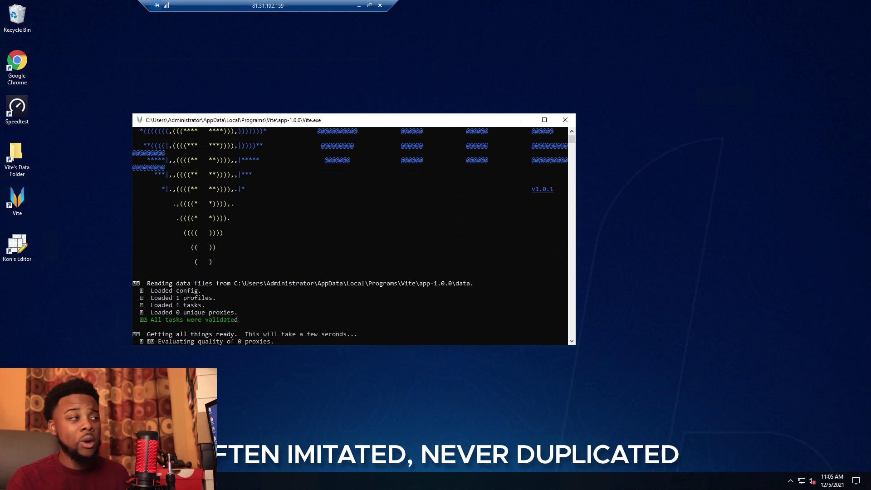
left_click_drag(349, 123, 371, 98)
scroll(415, 145, "up", 5)
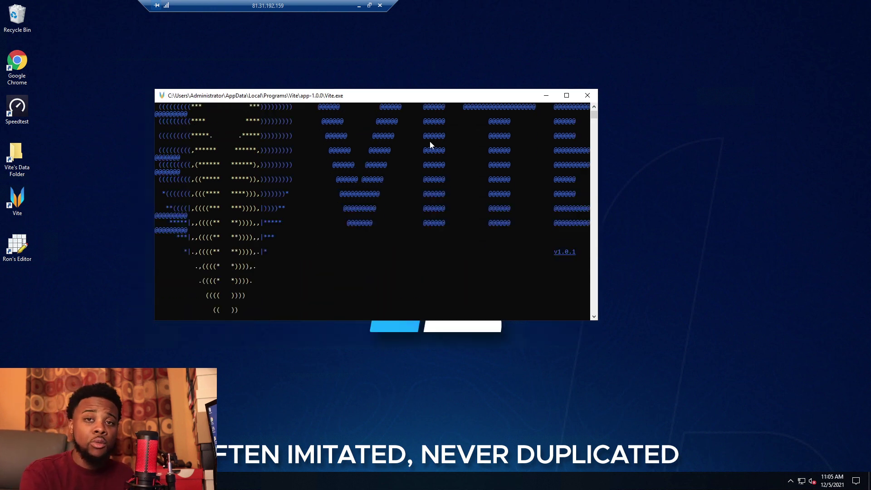
scroll(371, 197, "down", 8)
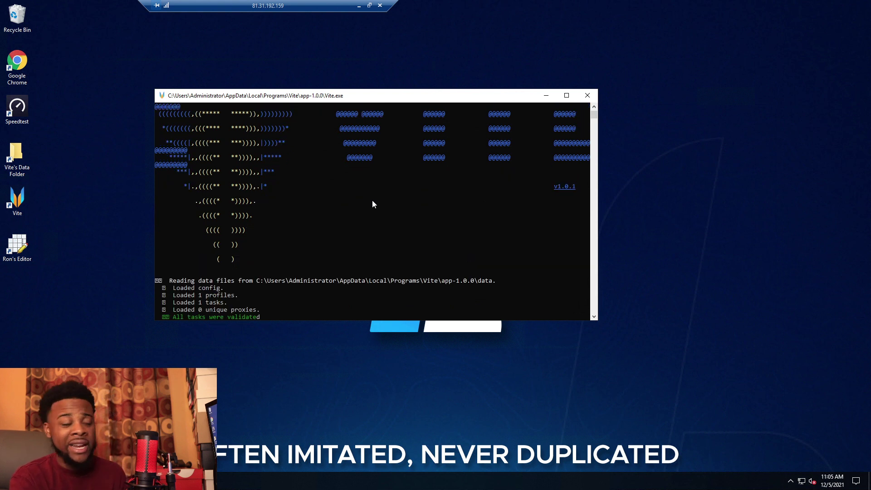
scroll(355, 210, "down", 1)
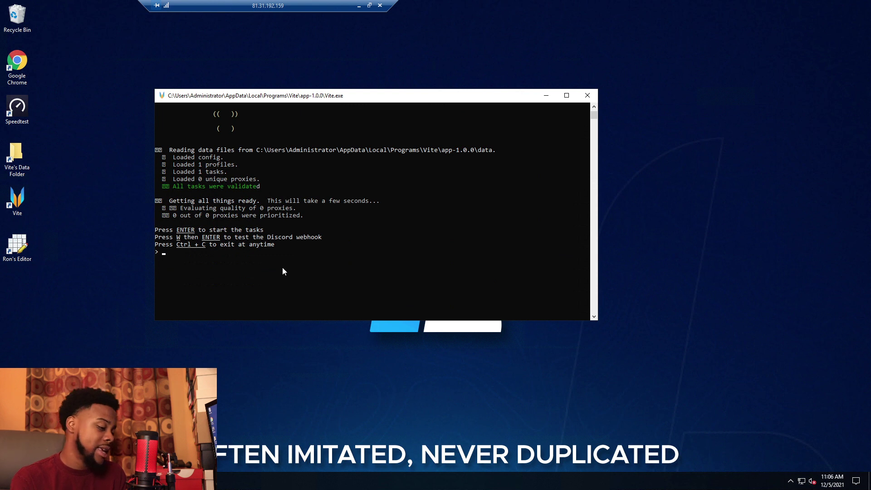
key("Return")
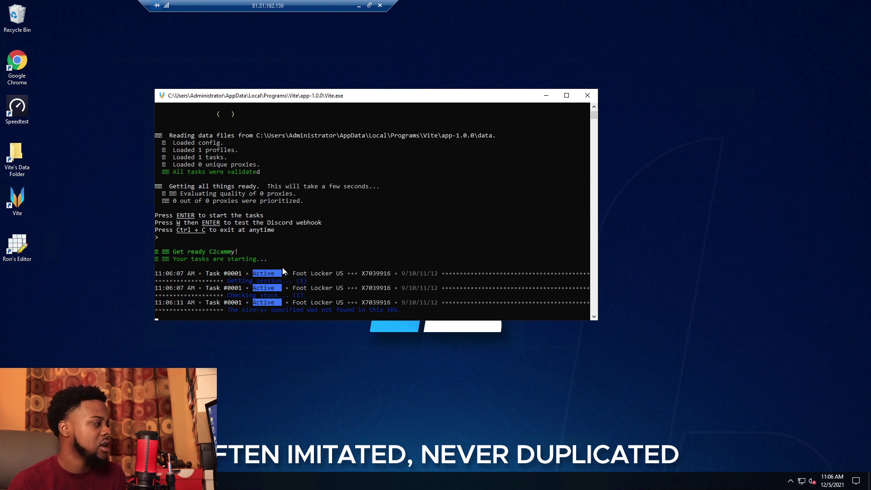
Examine the task log and the status, proxies, profiles and purchase statistics in the Vite console, and close the bot
key("ctrl+c")
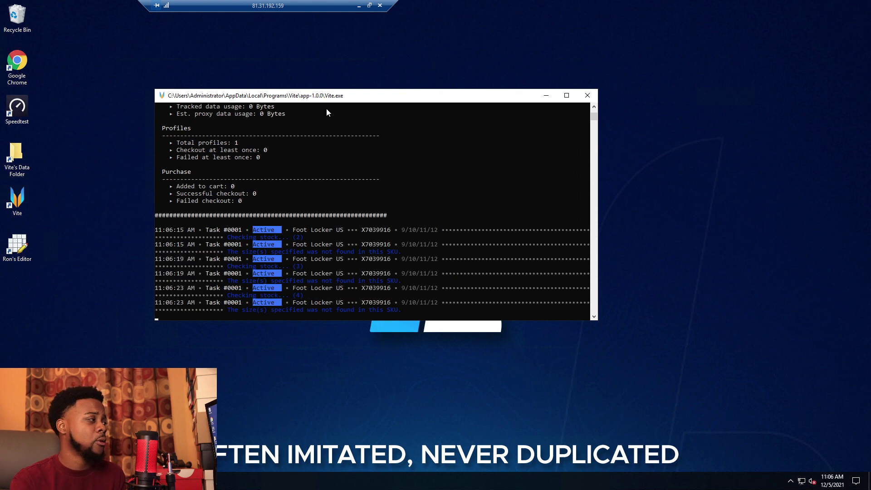
scroll(279, 184, "up", 3)
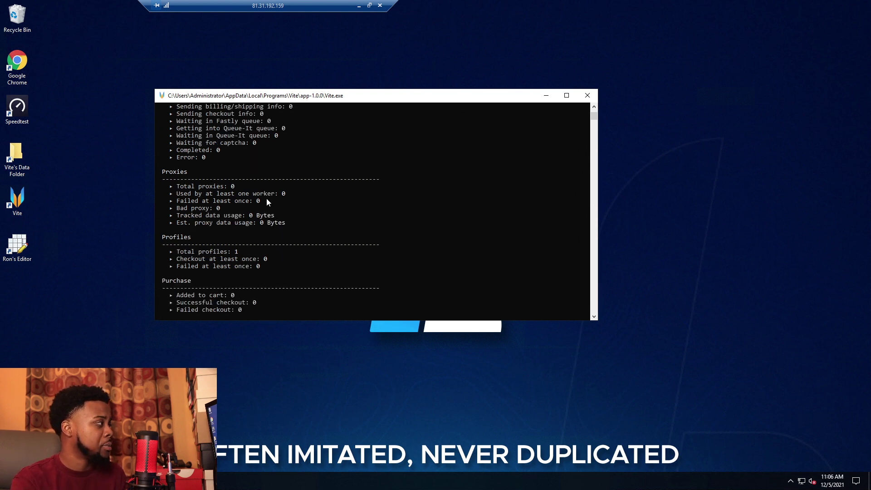
scroll(265, 201, "down", 2)
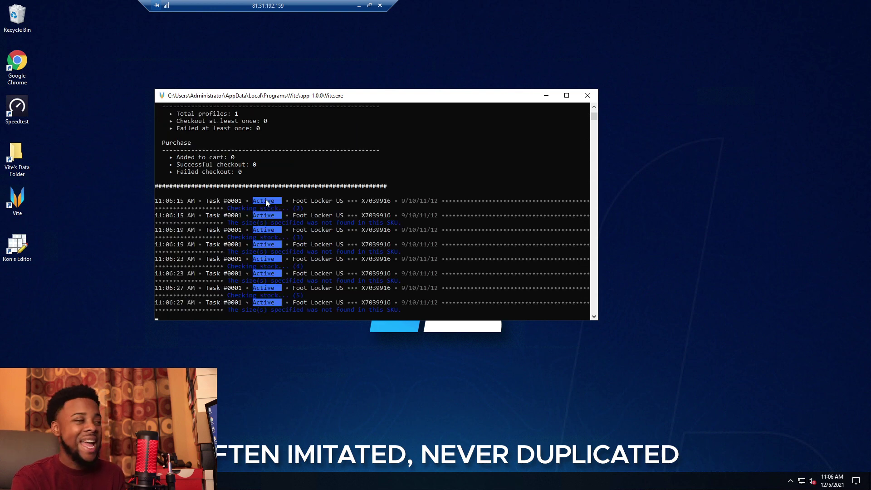
scroll(266, 200, "up", 6)
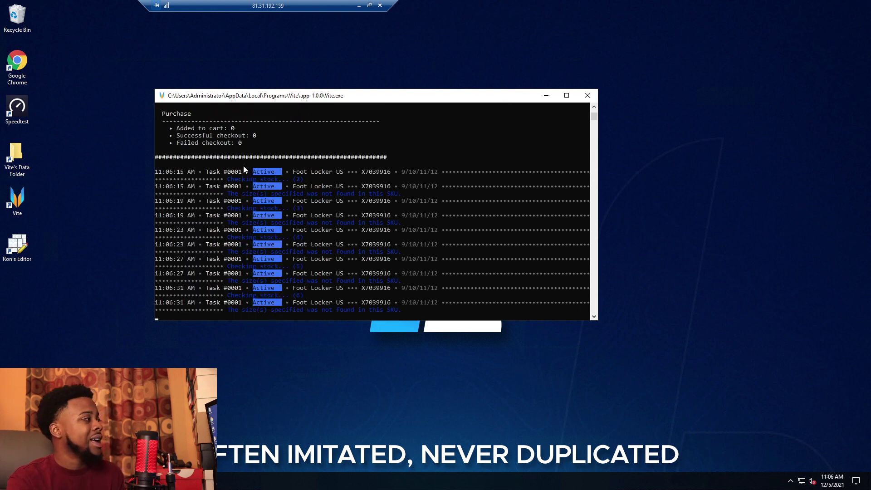
scroll(349, 214, "up", 4)
scroll(326, 218, "up", 5)
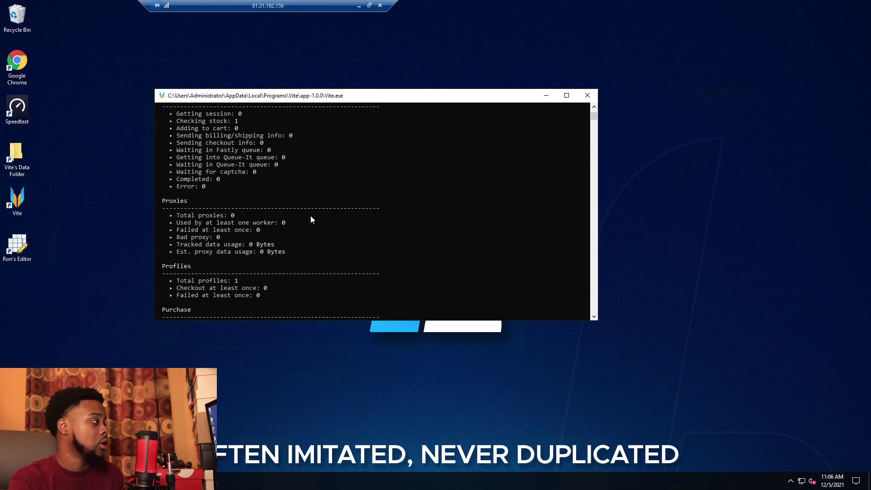
scroll(349, 227, "up", 4)
scroll(318, 222, "up", 2)
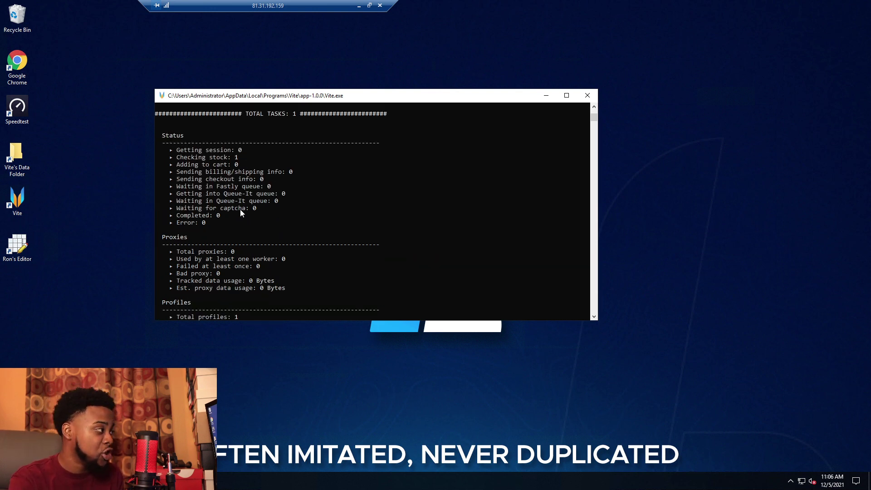
scroll(377, 230, "down", 11)
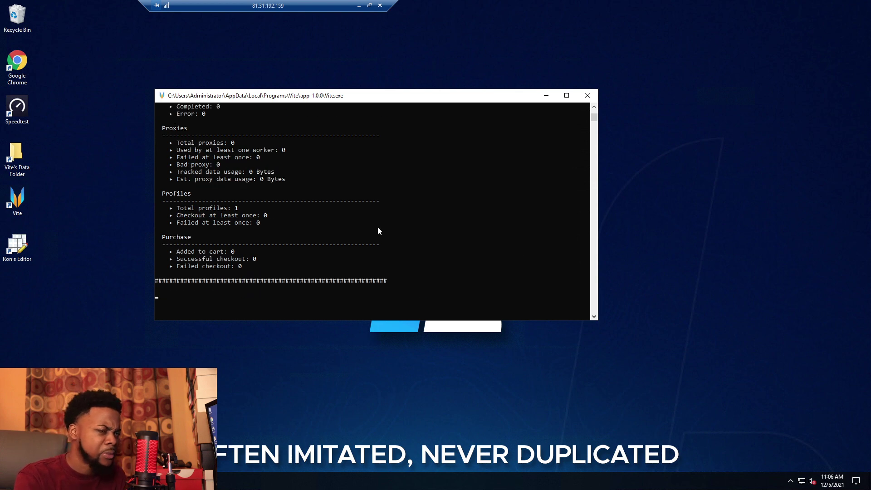
scroll(409, 218, "up", 3)
scroll(363, 227, "up", 9)
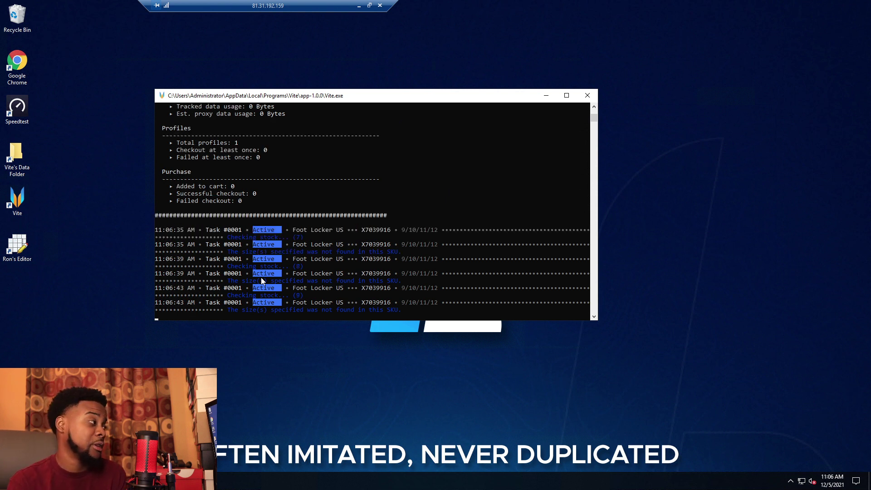
left_click(595, 98)
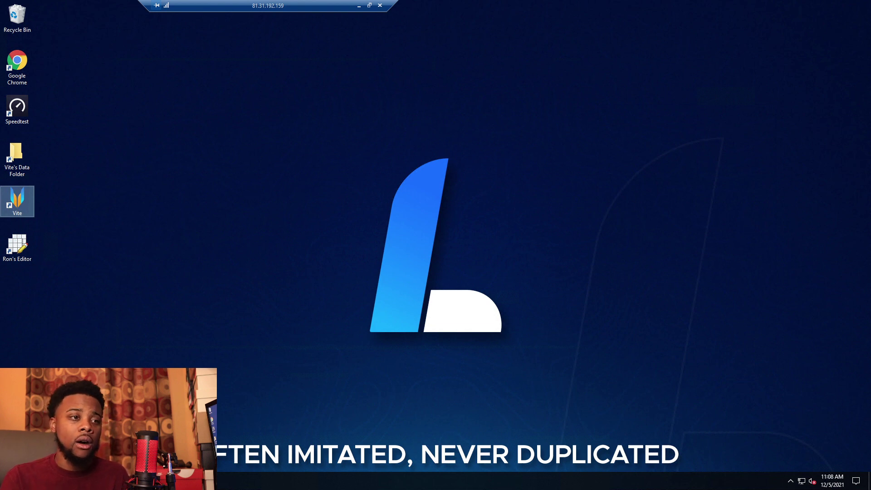
Open Vite's Data Folder from the desktop and close it without changes
left_click(14, 155)
double_click(14, 156)
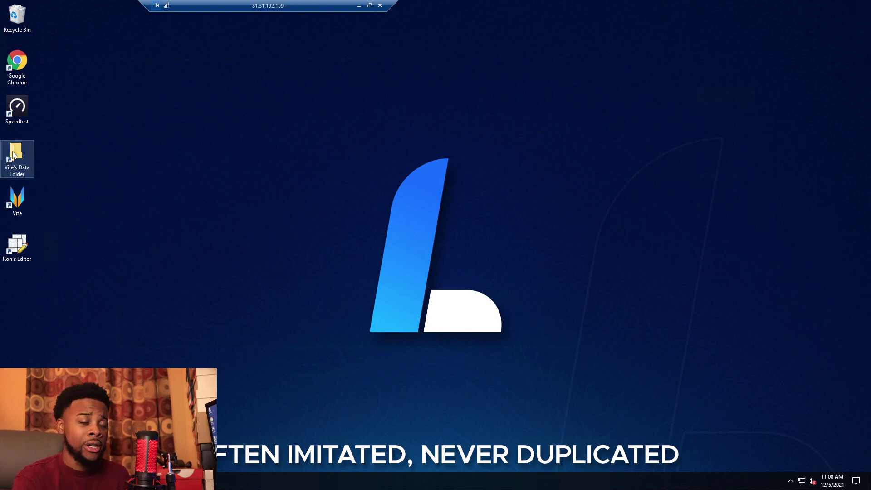
left_click(684, 96)
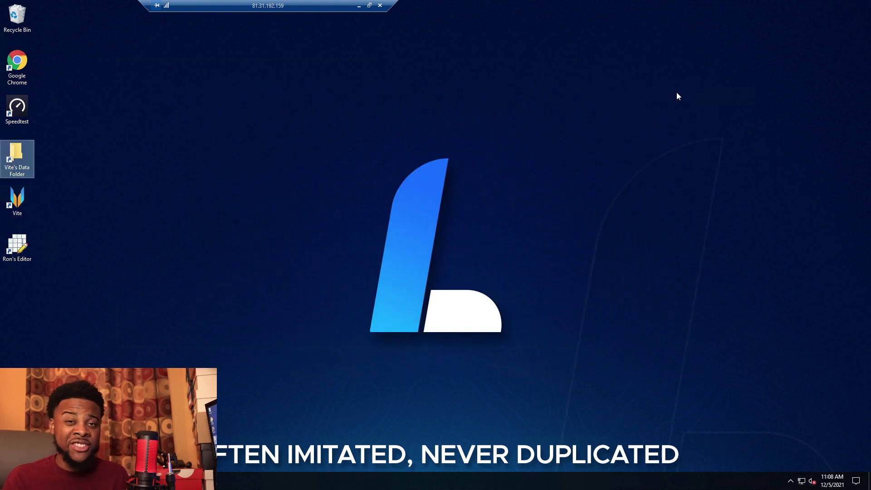
Switch to the Vite dashboard in Chrome, go through the account page to the download page and download the additional data folder zip
key("alt+Tab")
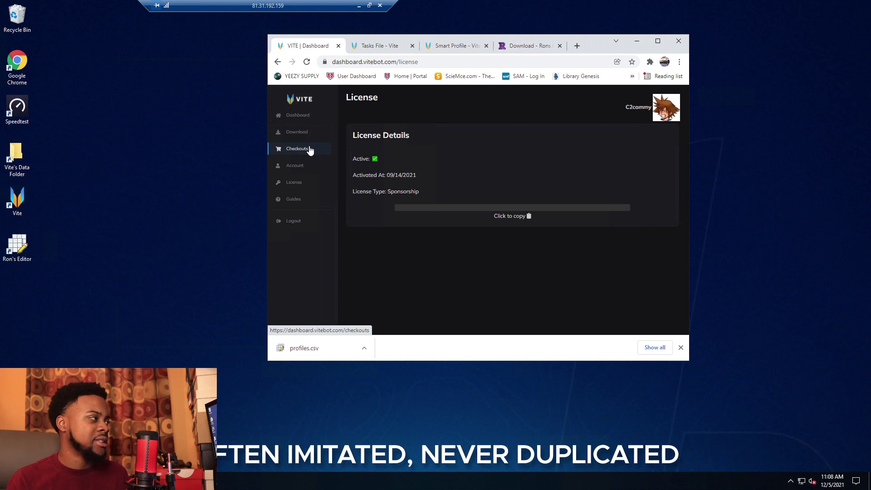
left_click(294, 165)
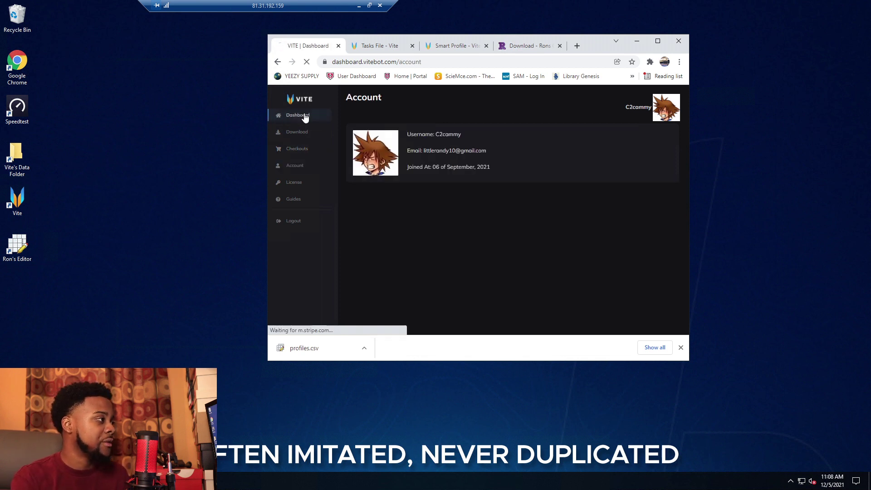
left_click(300, 116)
left_click(290, 131)
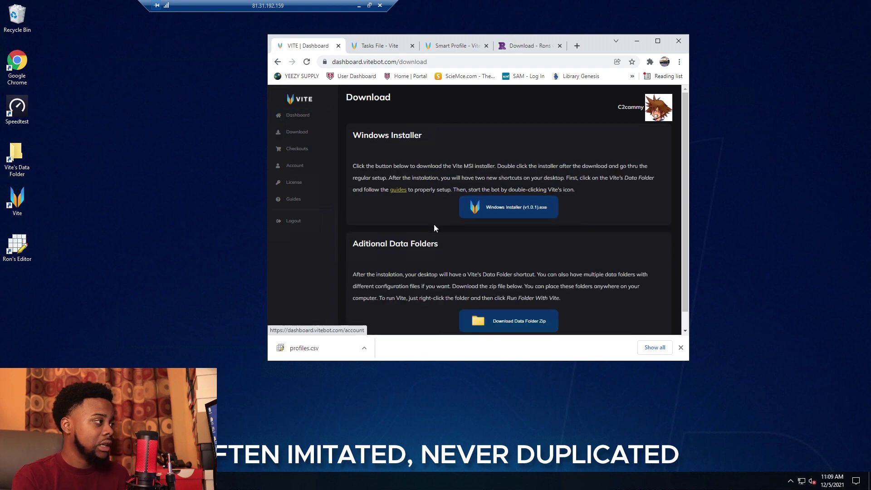
scroll(480, 224, "down", 1)
left_click(521, 304)
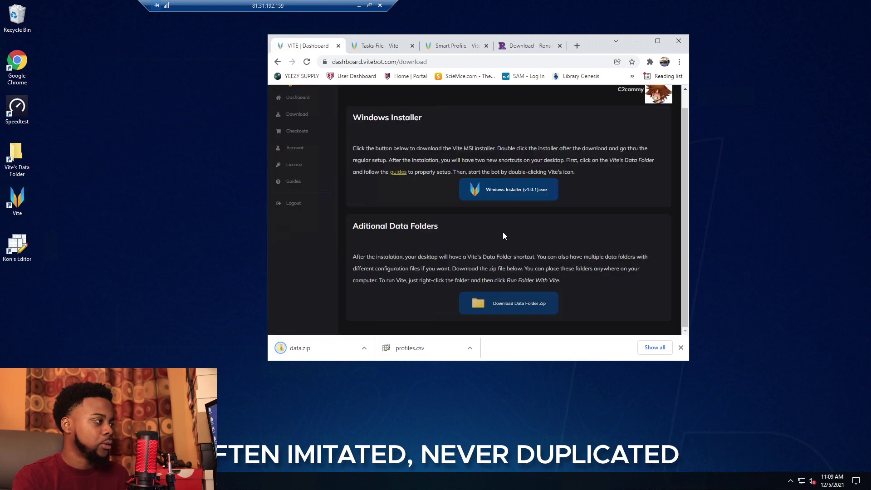
Open the downloaded data.zip, go up to its Downloads folder and move the zip onto the desktop
left_click(300, 348)
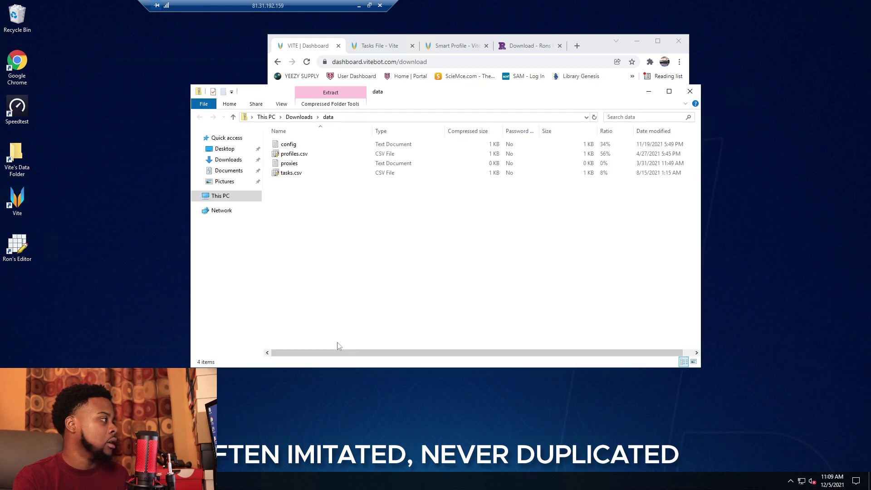
left_click_drag(405, 97, 382, 178)
left_click(276, 197)
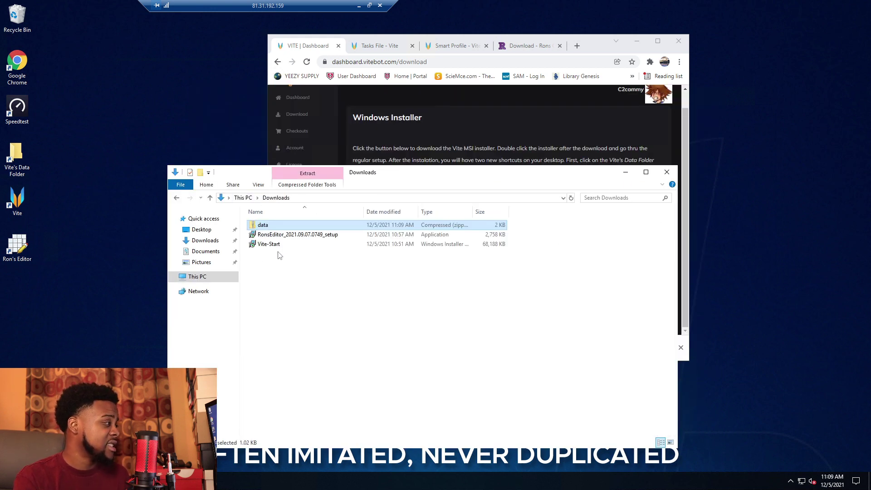
left_click_drag(263, 227, 102, 102)
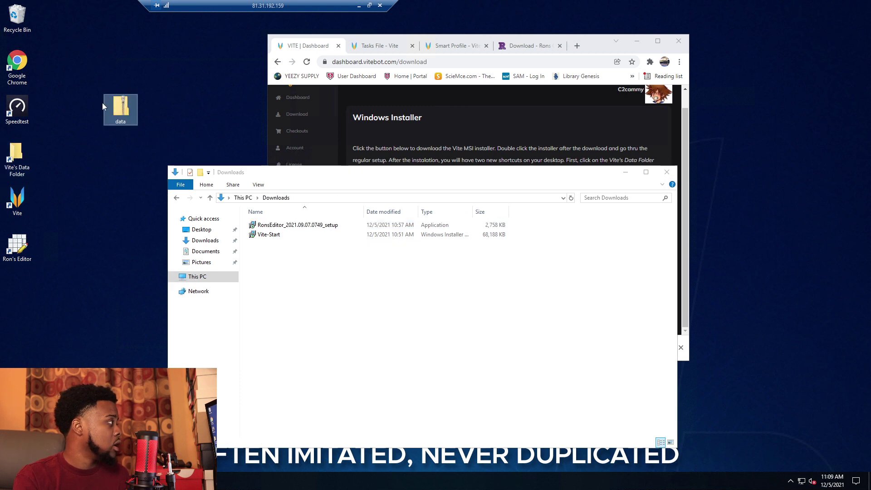
Extract the data zip to a data folder on the desktop and move the zip to the Recycle Bin
double_click(120, 109)
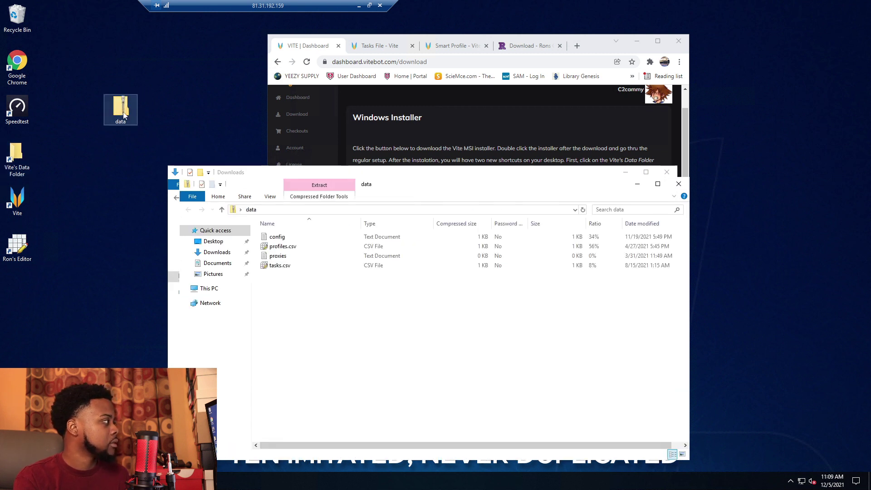
right_click(123, 112)
left_click(181, 129)
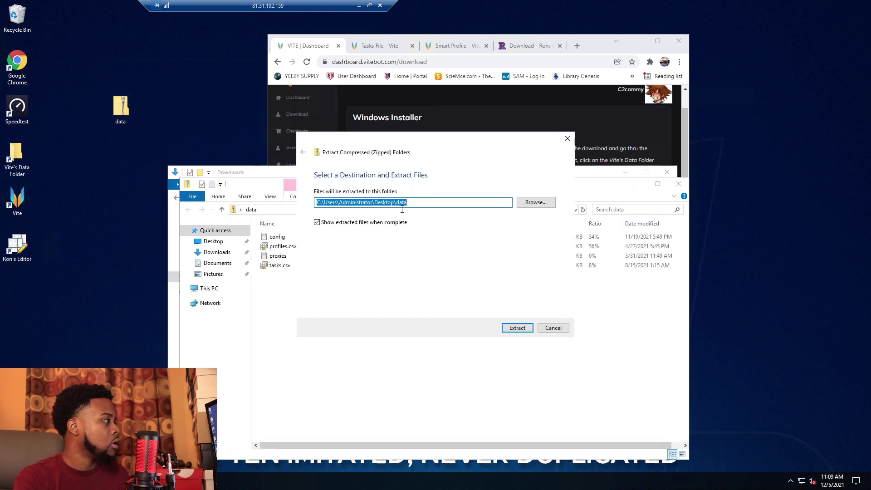
left_click(521, 328)
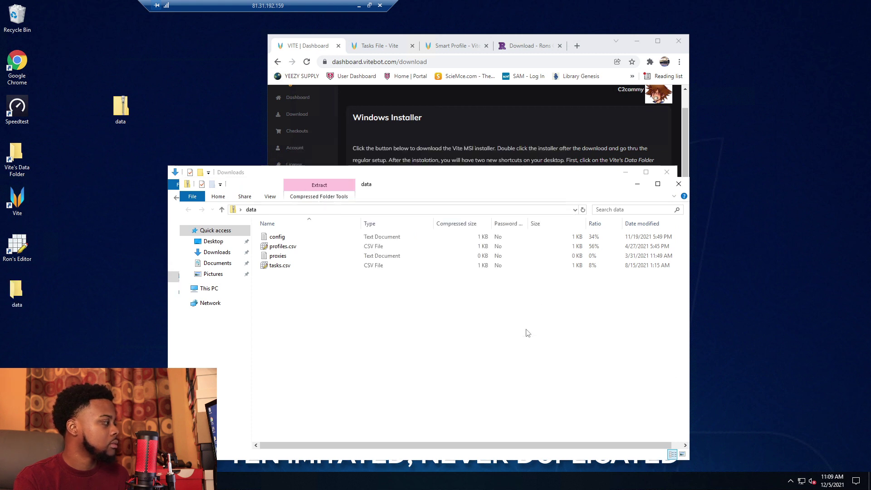
left_click_drag(120, 108, 18, 18)
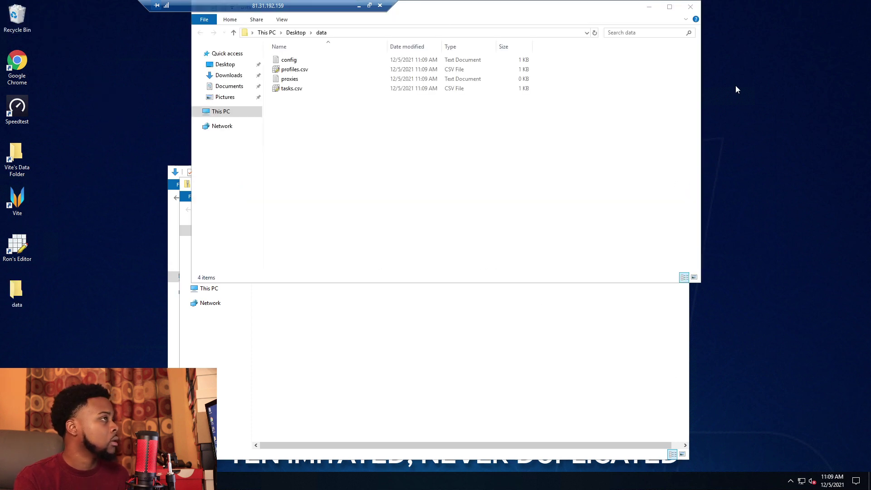
Close the open folder window, run the desktop data folder using Vite, and close the Vite console
left_click(689, 7)
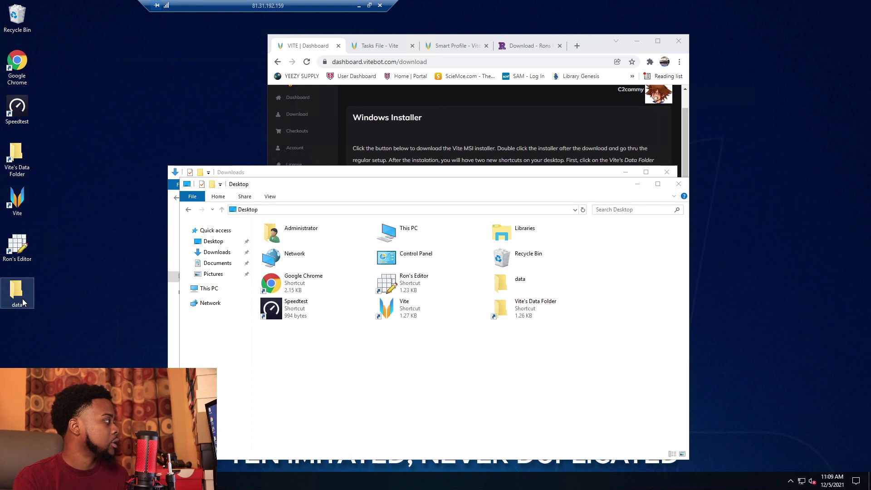
double_click(322, 74)
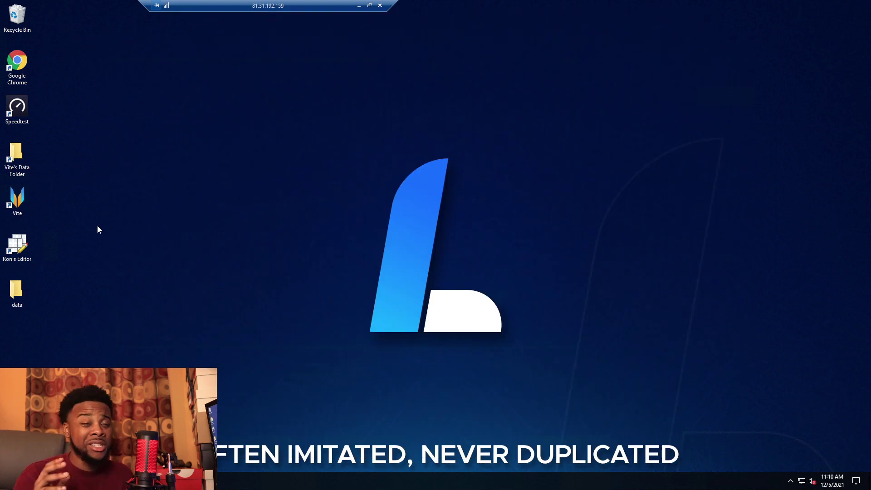
right_click(9, 286)
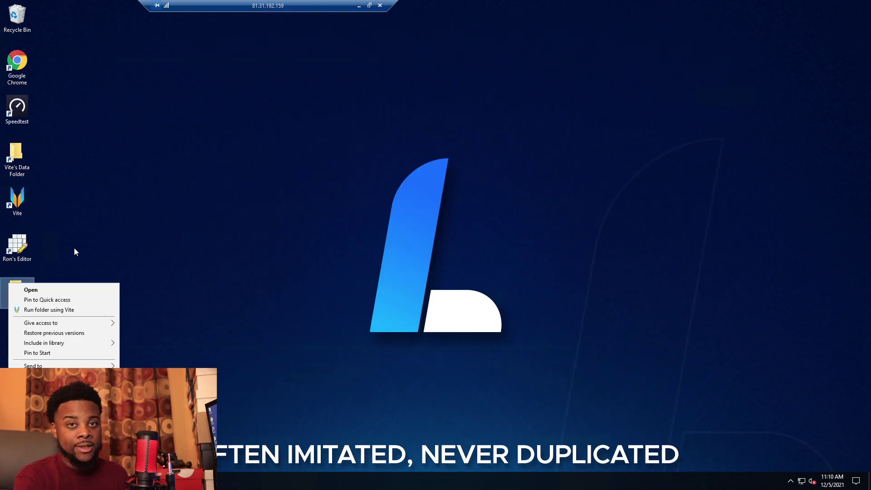
left_click(48, 310)
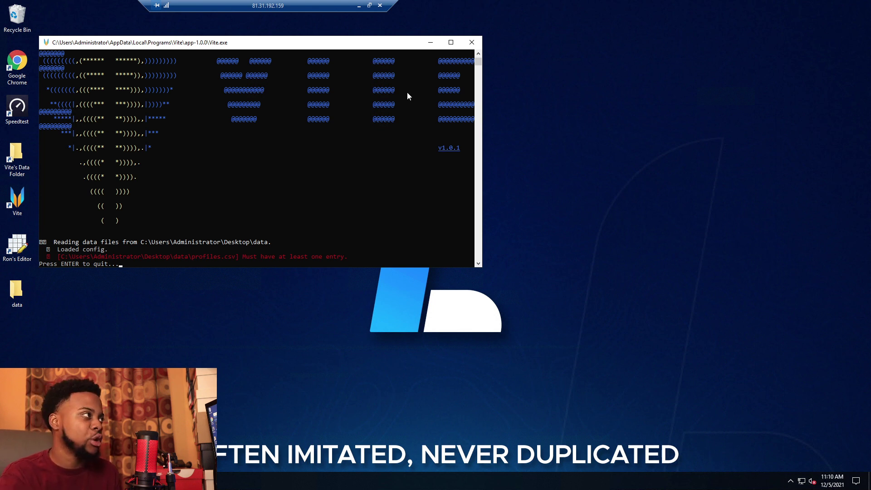
left_click(471, 42)
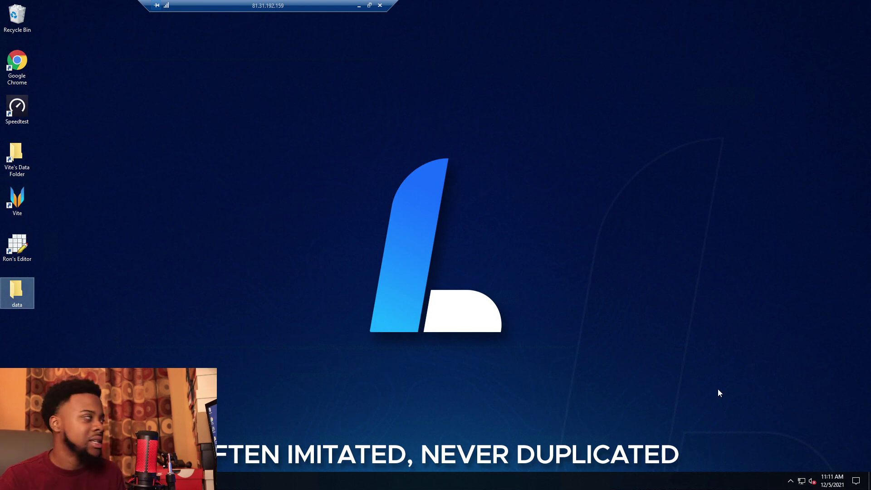
Run Vite's Data Folder from the desktop using Vite, then close its console
right_click(15, 148)
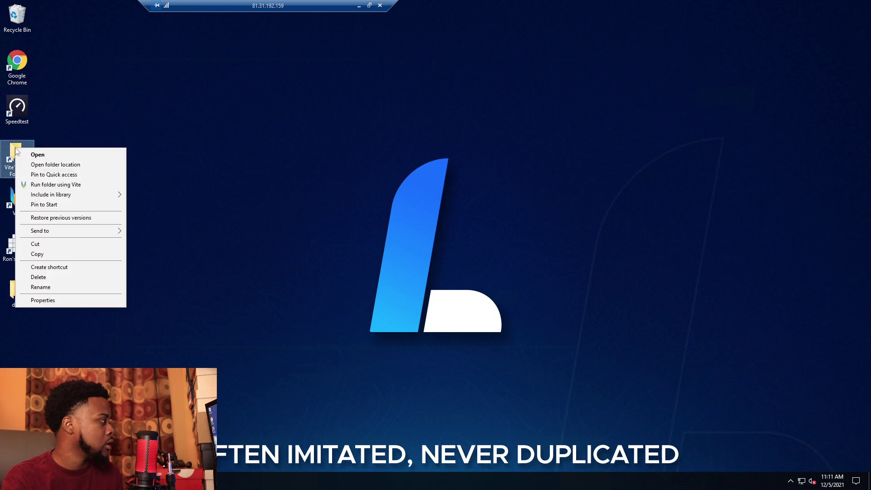
left_click(48, 186)
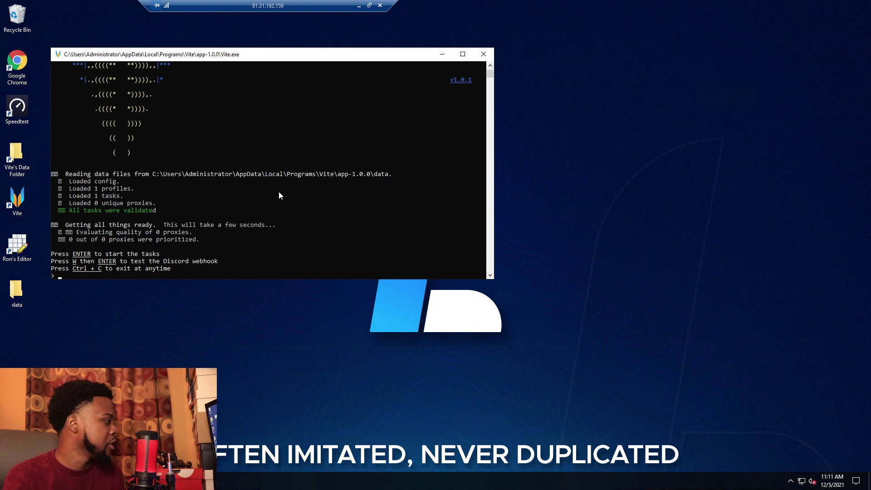
left_click(483, 54)
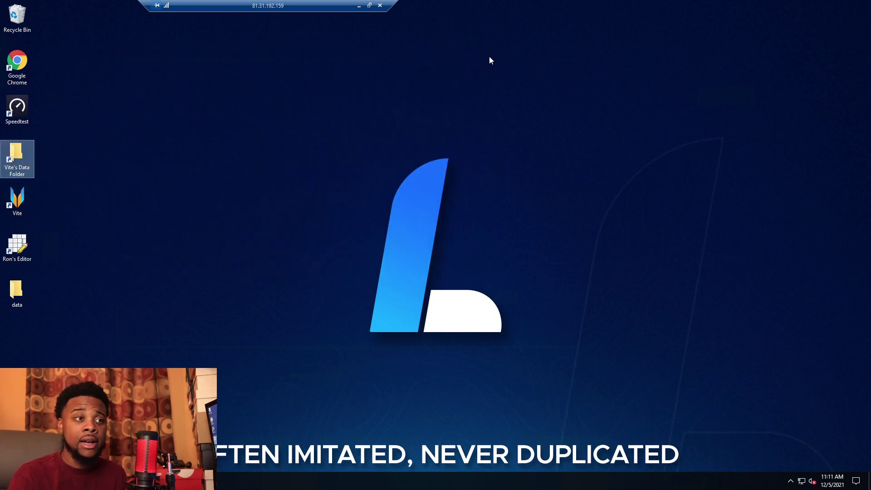
Switch to the Vite guides in Chrome, read the Proxy Data Usage and Restock Mode pages, and close the browser
key("alt+Tab")
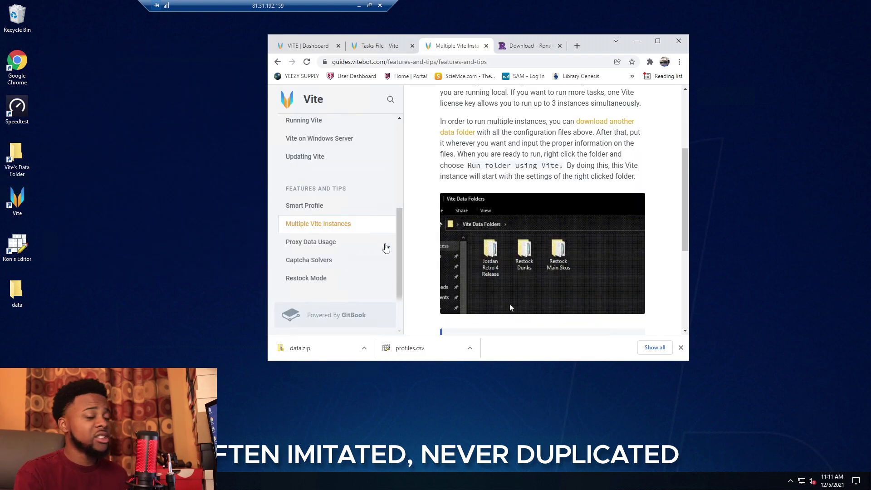
left_click(657, 41)
left_click(165, 352)
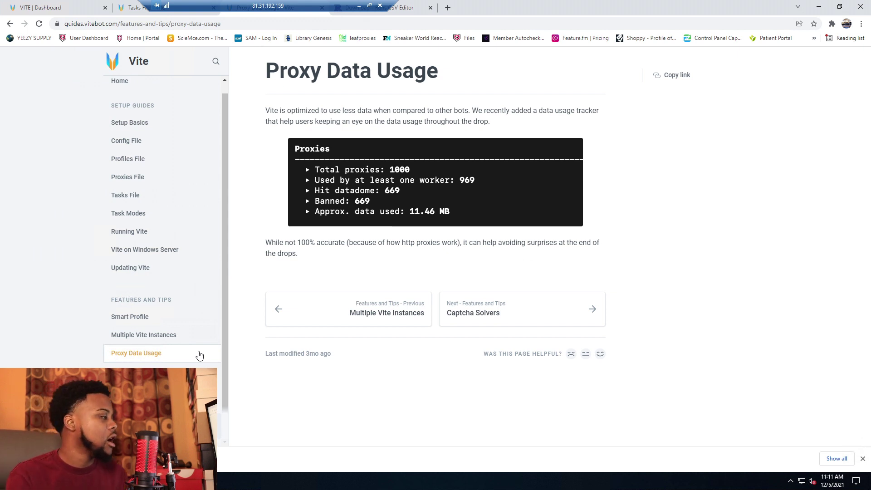
left_click(200, 389)
scroll(616, 258, "down", 1)
scroll(590, 266, "up", 1)
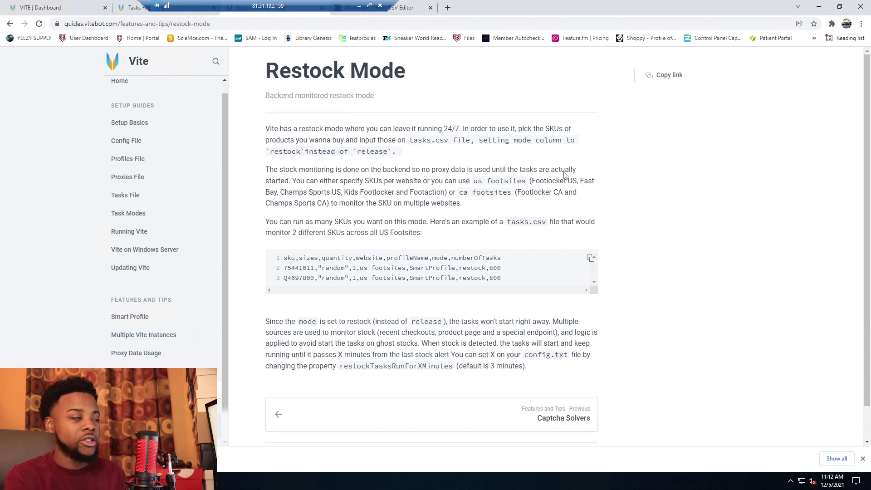
scroll(385, 236, "down", 1)
scroll(426, 256, "up", 1)
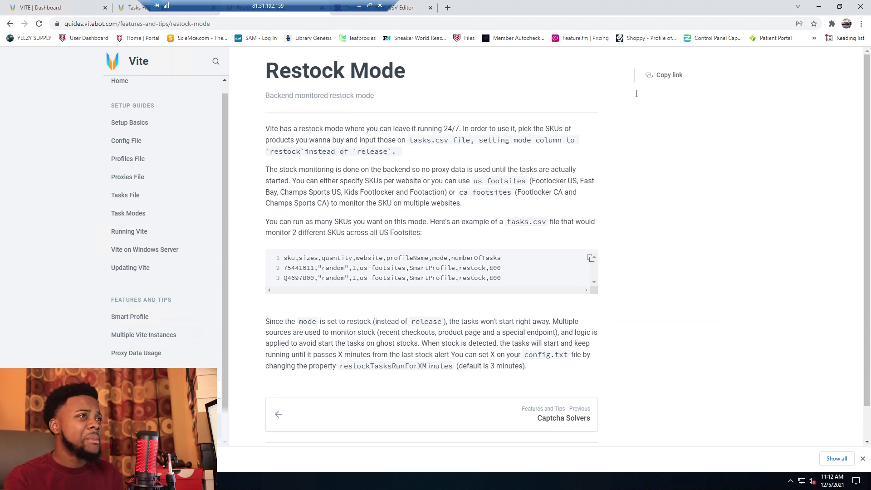
left_click(860, 8)
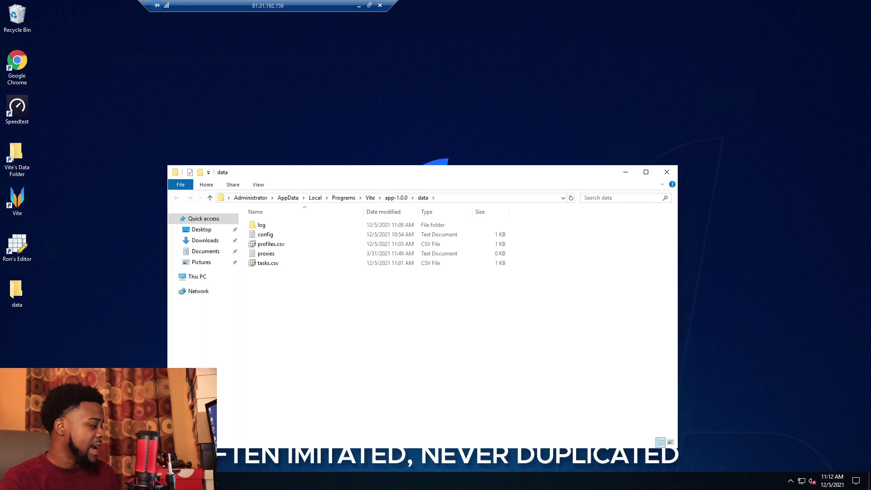
Reopen Chrome, authorize the Vite dashboard through Discord, and copy the license key from its license page
double_click(17, 64)
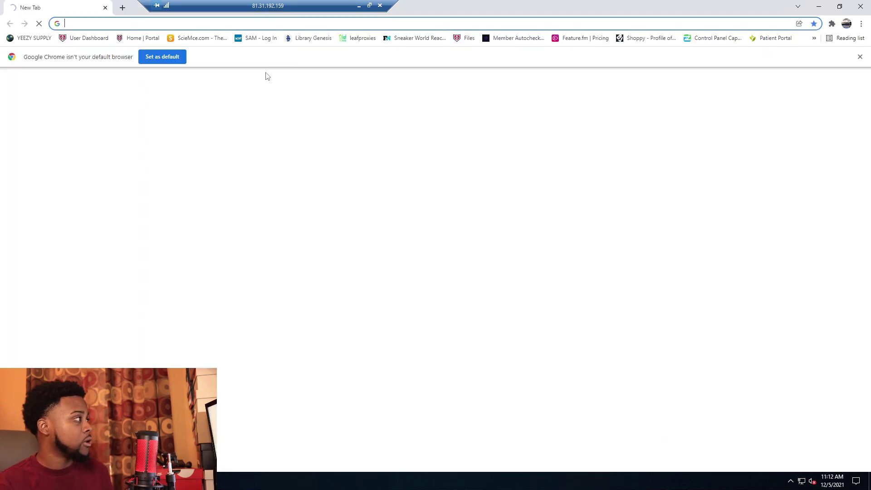
type("s")
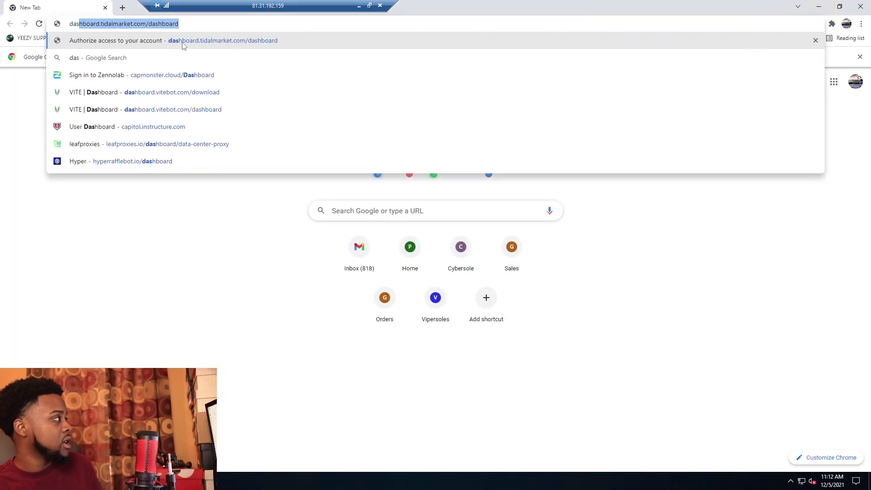
left_click(168, 91)
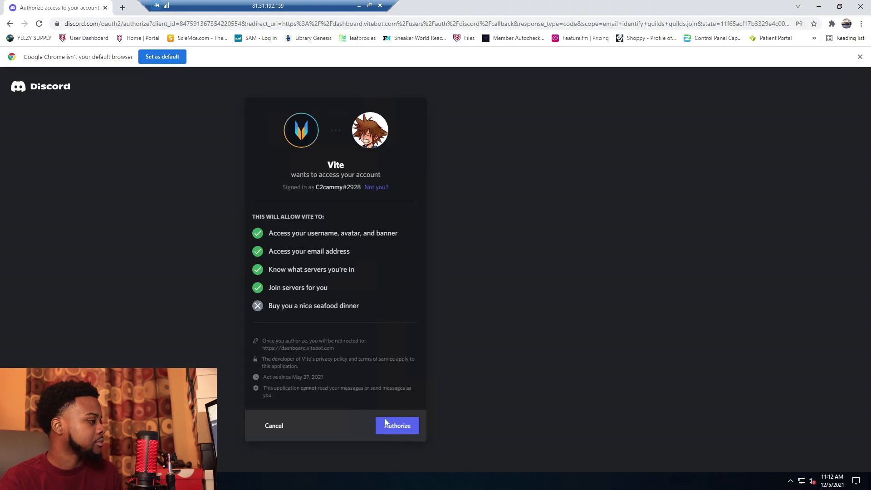
left_click(386, 424)
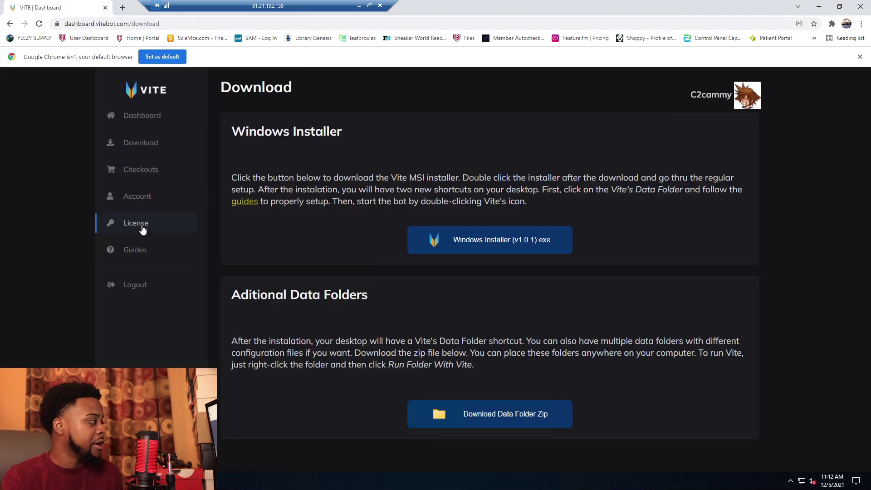
left_click(143, 229)
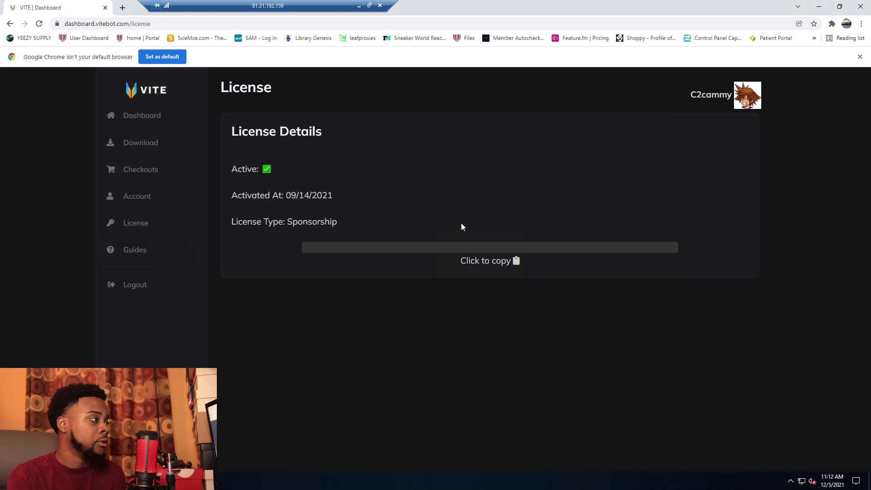
left_click(520, 261)
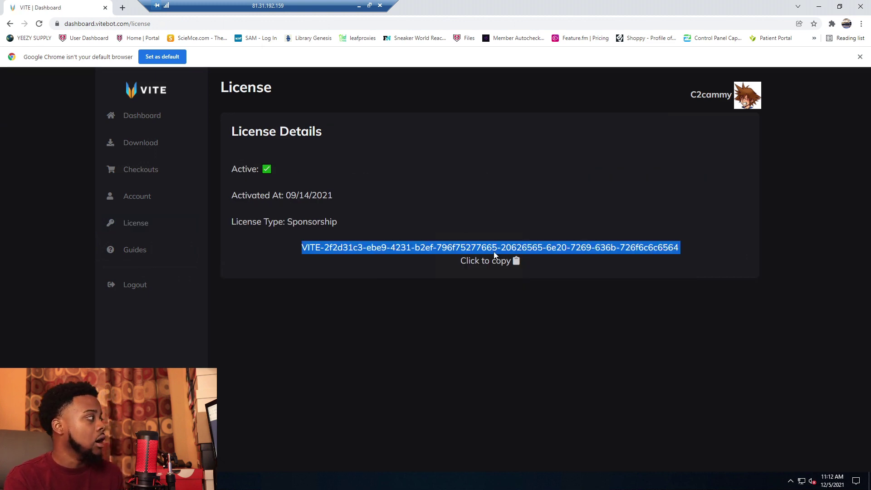
Review the Vite dashboard's overview, download, checkouts and account pages, open its guides, and minimize Chrome
left_click(152, 117)
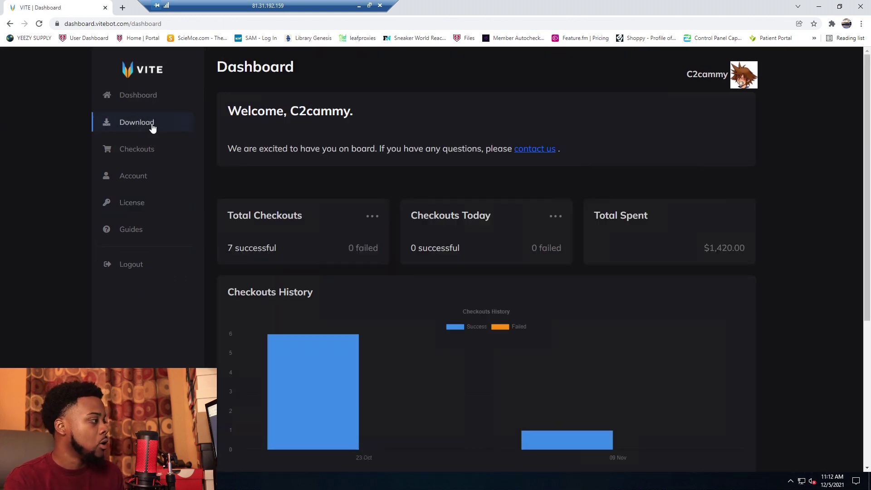
left_click(150, 126)
left_click(150, 153)
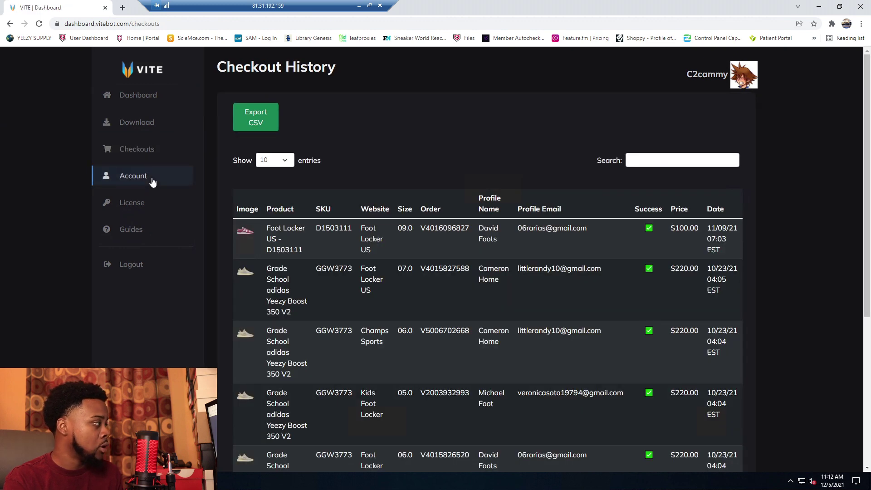
left_click(150, 178)
left_click(157, 233)
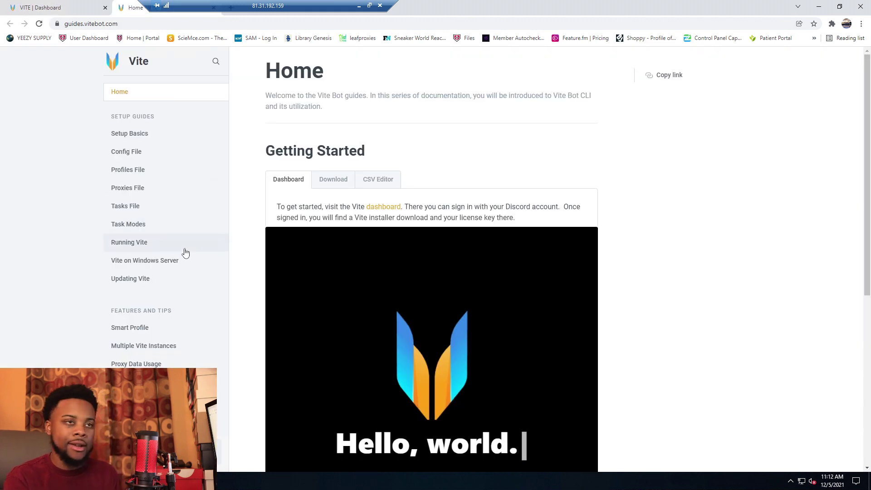
left_click(819, 6)
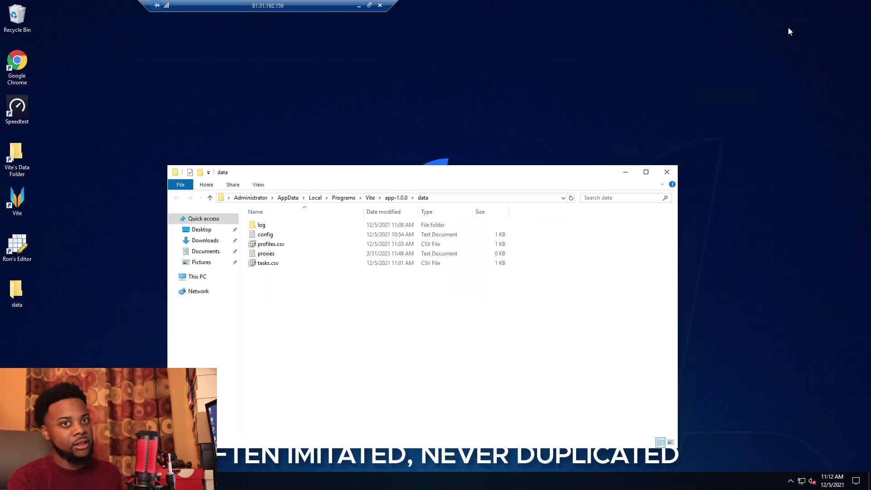
Open the config file in Vite's app-1.0.0 data folder, review its settings, and close it unchanged
left_click_drag(331, 177, 305, 131)
left_click(244, 199)
double_click(245, 189)
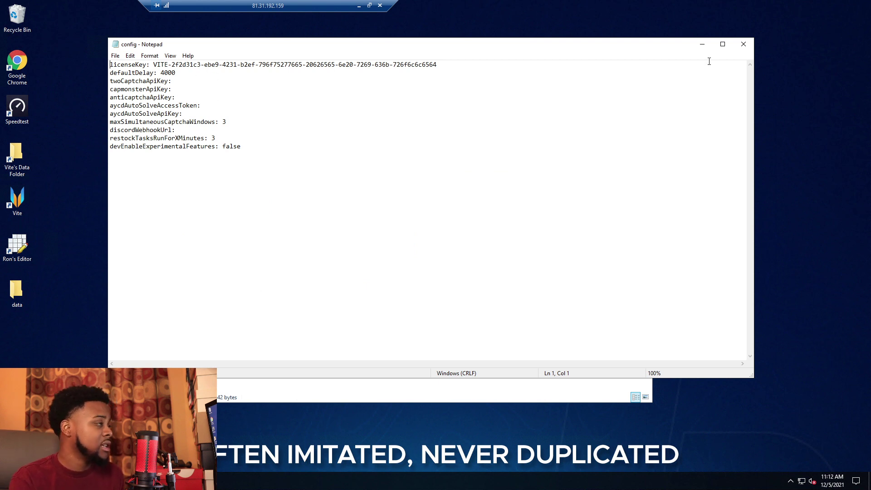
left_click(744, 44)
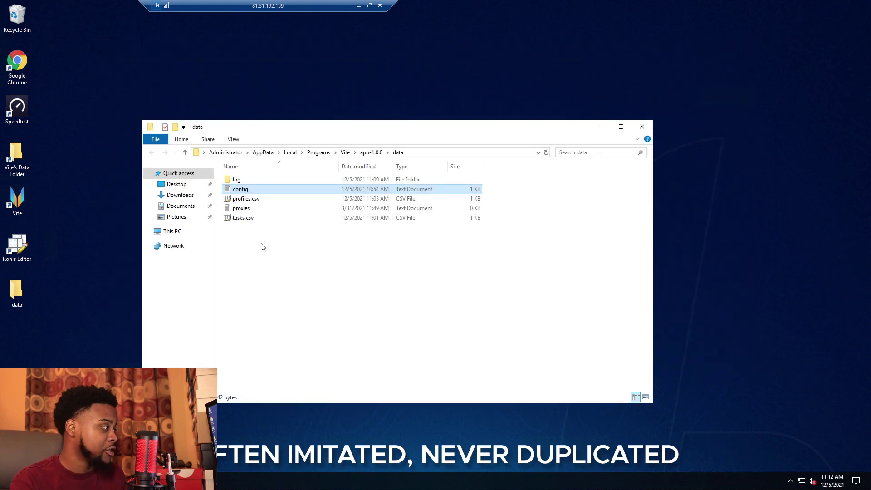
Review profiles.csv in Ron's Editor and the proxies file in Notepad, closing each without changes
double_click(286, 200)
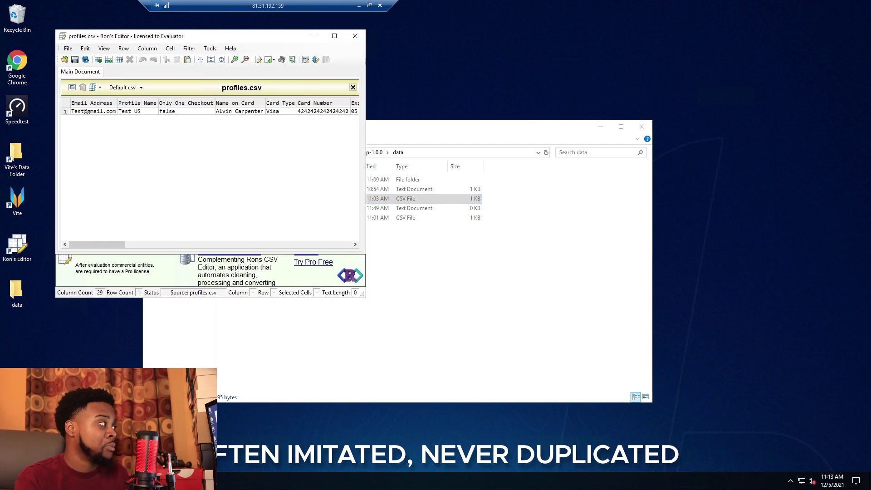
mouse_move(100, 247)
left_mouse_down()
mouse_move(341, 250)
mouse_move(114, 248)
left_mouse_up()
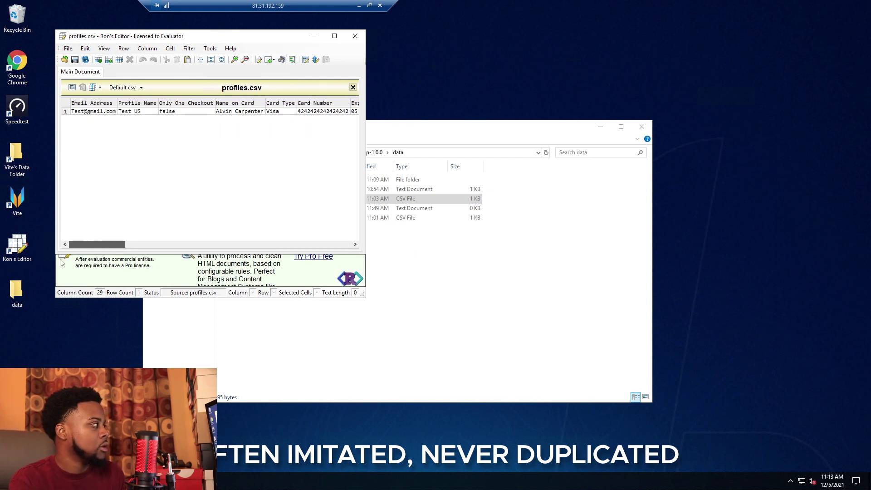
left_click(355, 37)
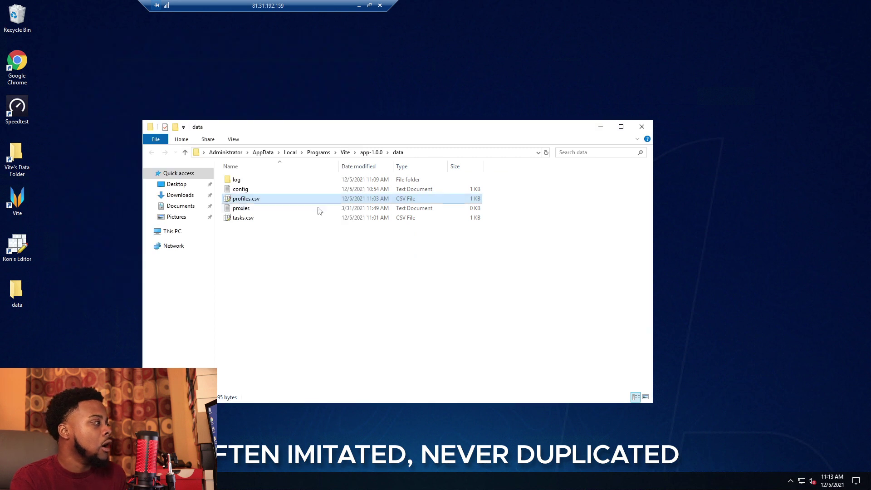
double_click(274, 209)
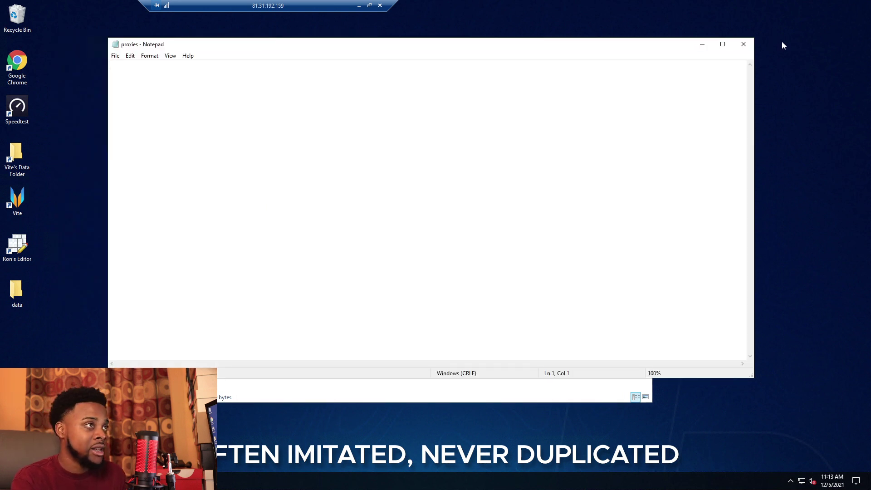
left_click(744, 44)
Open tasks.csv from Vite's data folder in Ron's Editor, review its website, profileName and mode entries, and close it unchanged
left_click(291, 219)
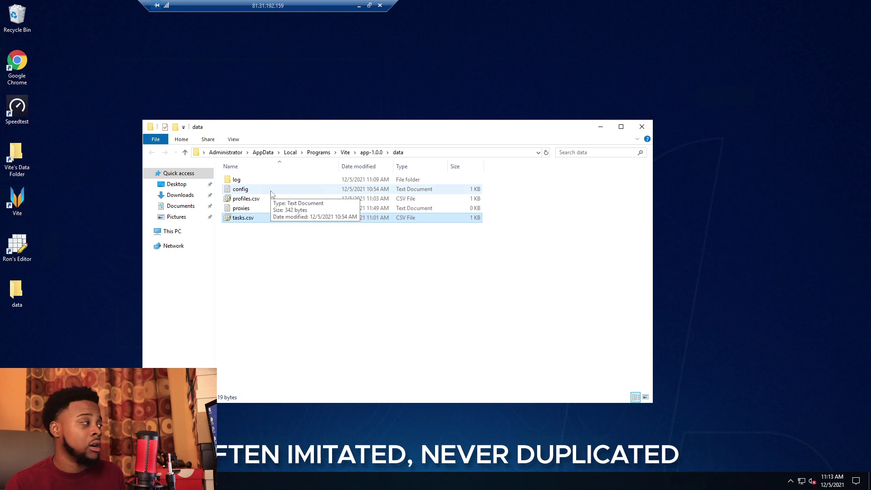
key("Return")
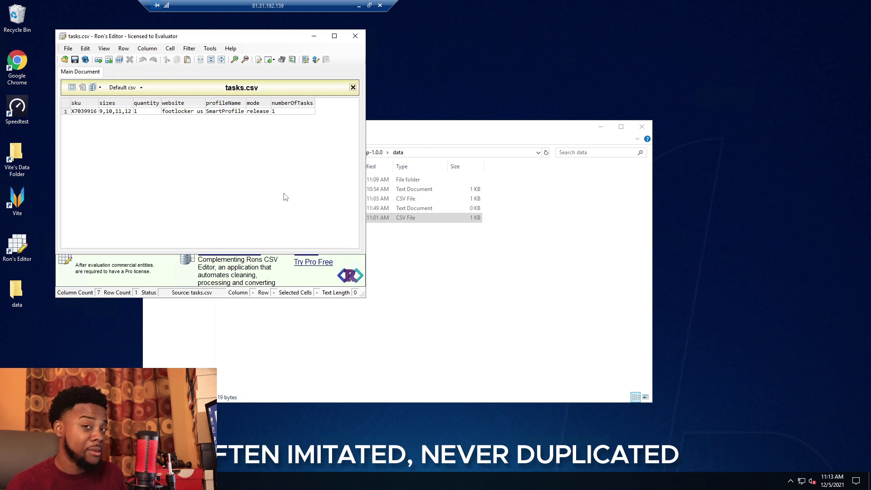
left_click(193, 111)
left_click(192, 110)
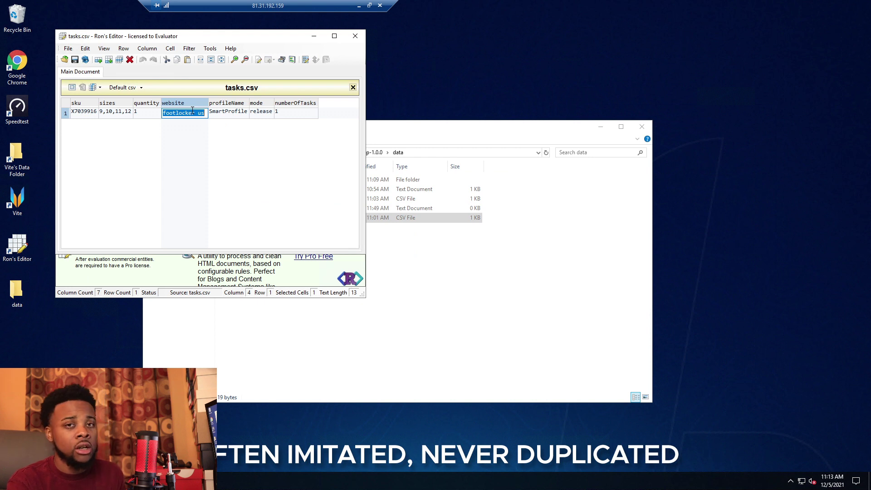
left_click(228, 118)
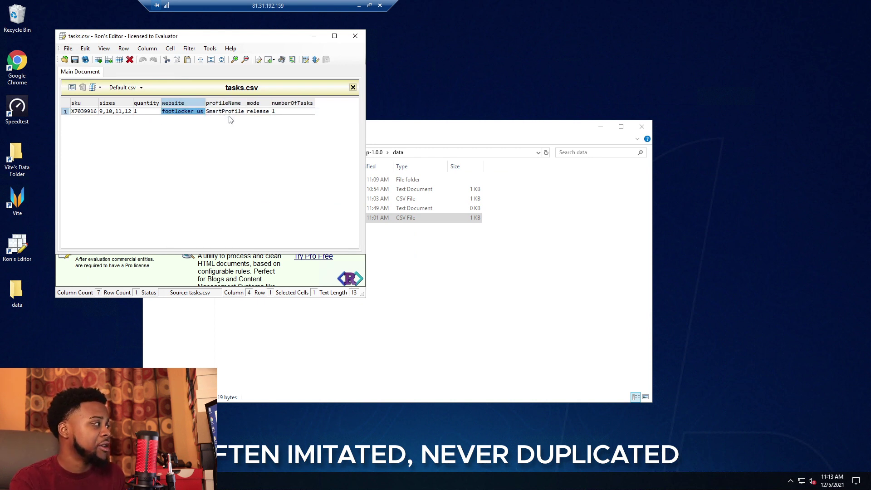
left_click(229, 112)
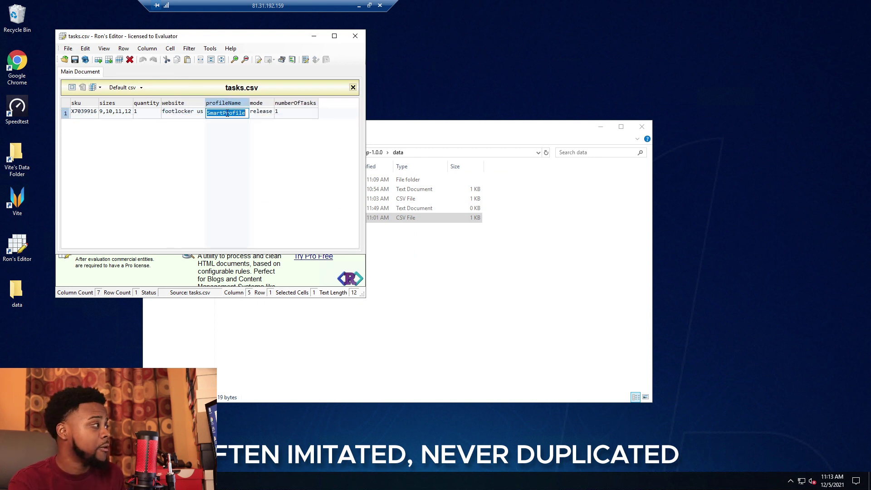
double_click(261, 114)
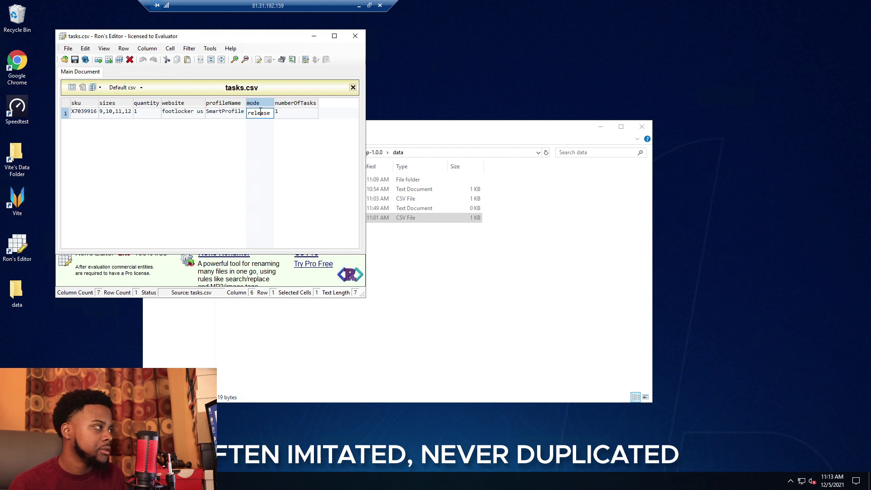
left_click(355, 35)
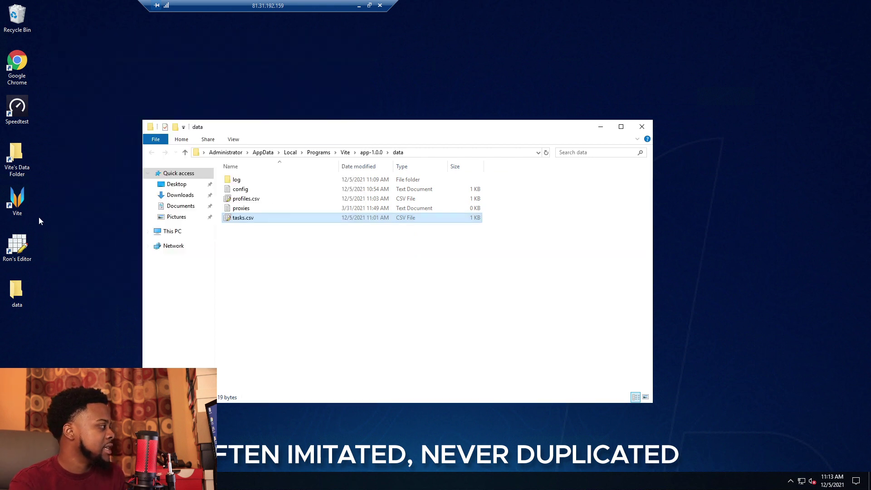
Launch Vite from the desktop and run the desktop's data folder in a second Vite instance
left_click(18, 200)
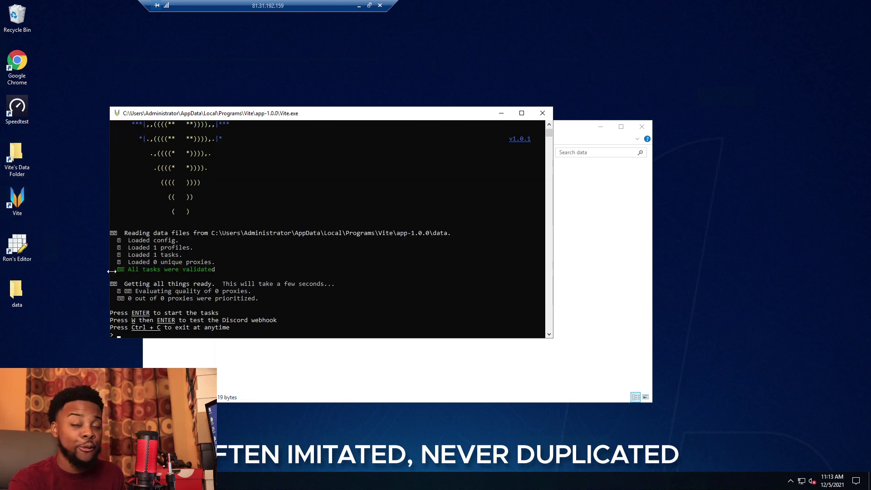
right_click(23, 293)
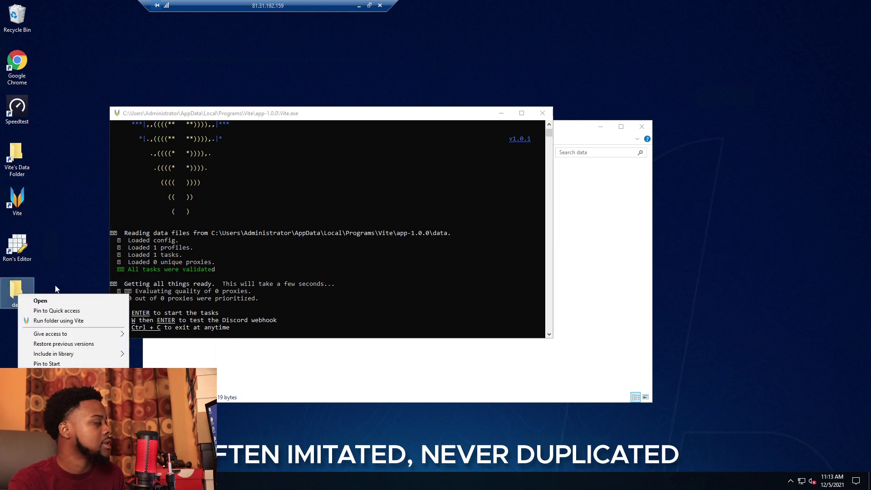
left_click(71, 326)
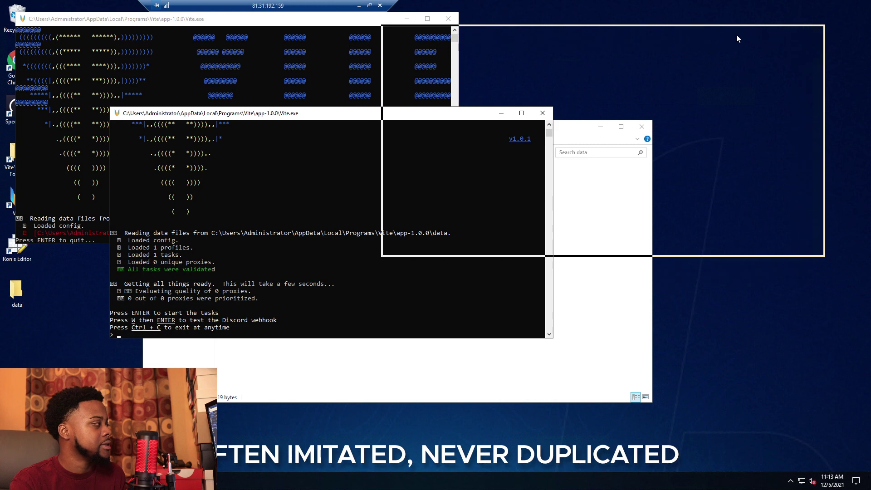
Move the app-1.0.0 data instance's window clear of the other Vite console, start its tasks, and stop the run
left_click_drag(736, 34, 727, 34)
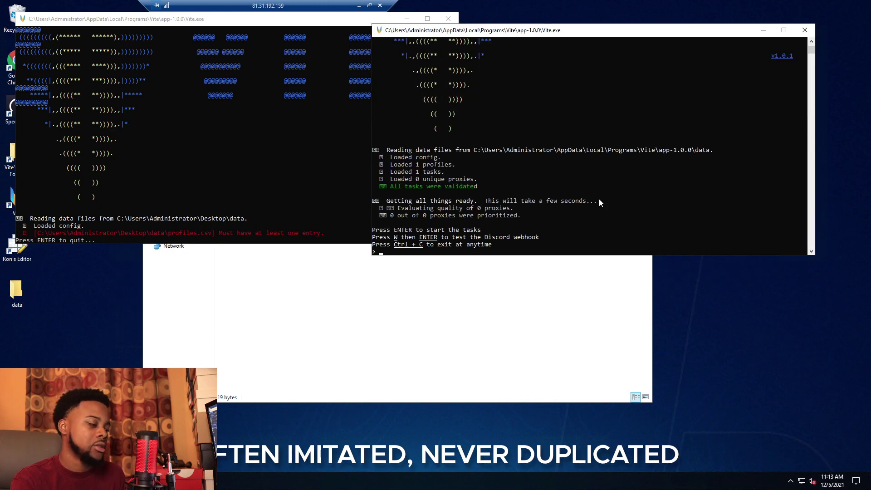
key("Return")
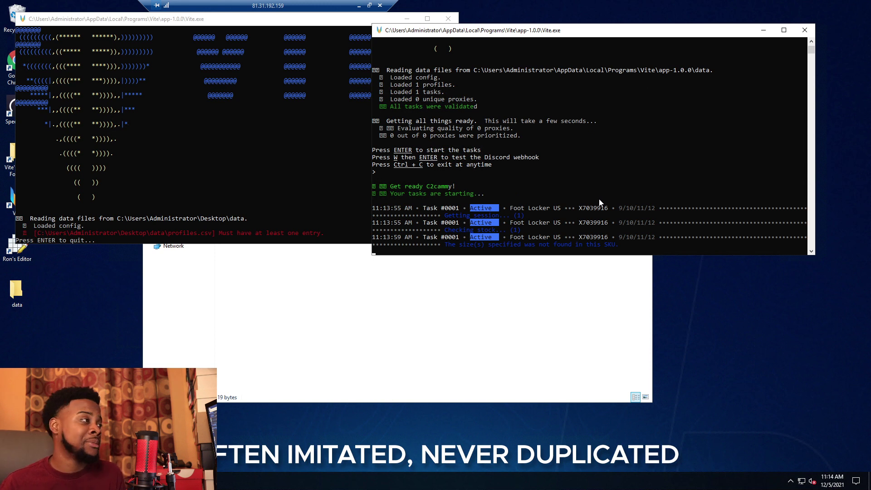
key("ctrl+c")
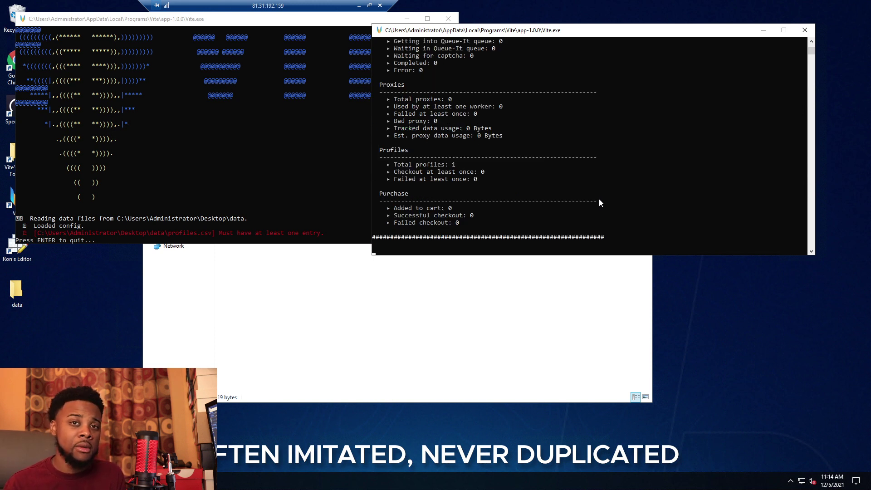